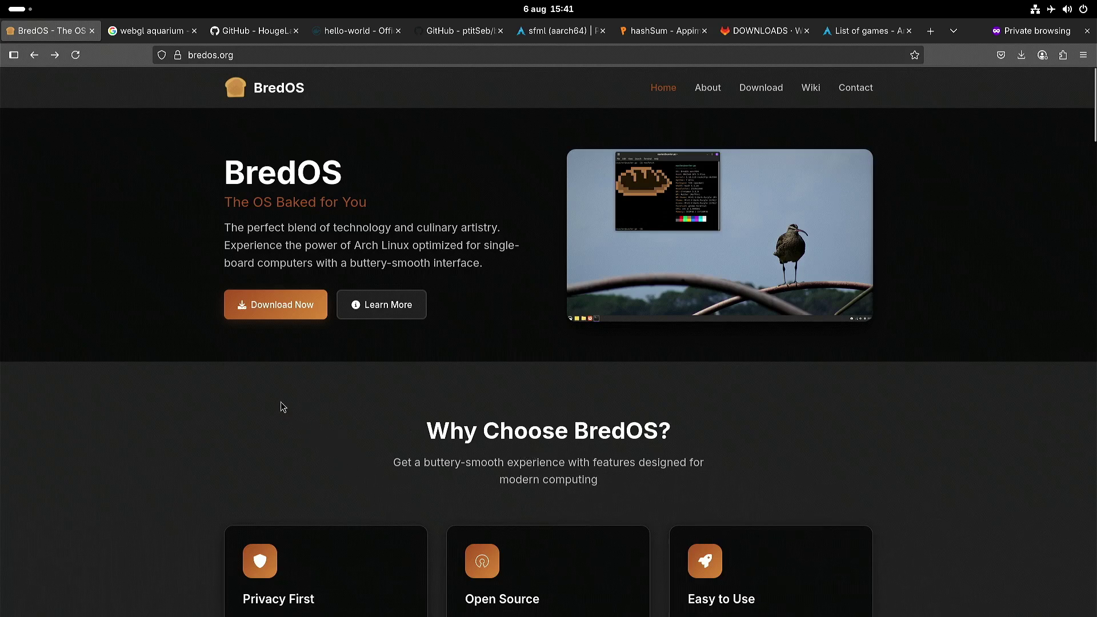
# Open the BredOS download page, search the devices for "rv2" and view the latest release for the Orange Pi RV2.
pyautogui.click(275, 307)
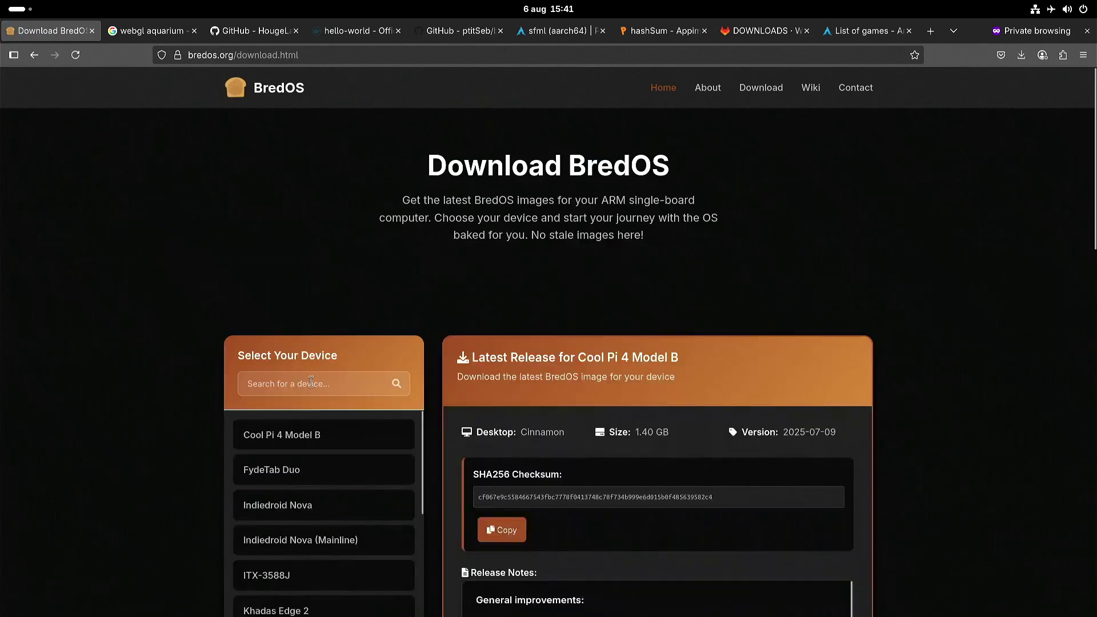
pyautogui.click(311, 381)
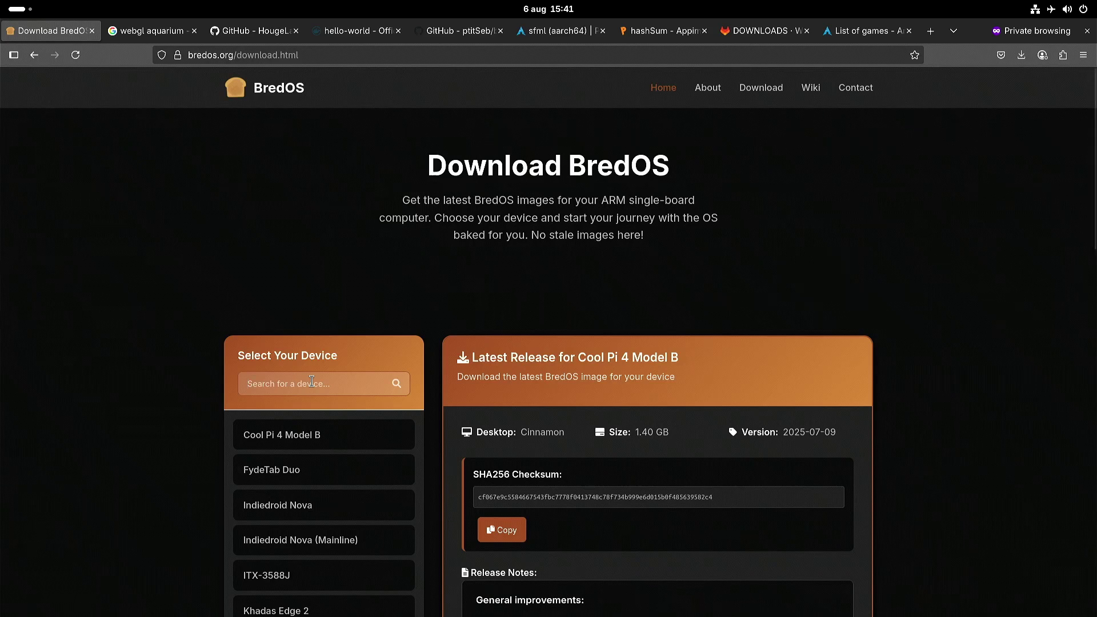
pyautogui.write('rv2')
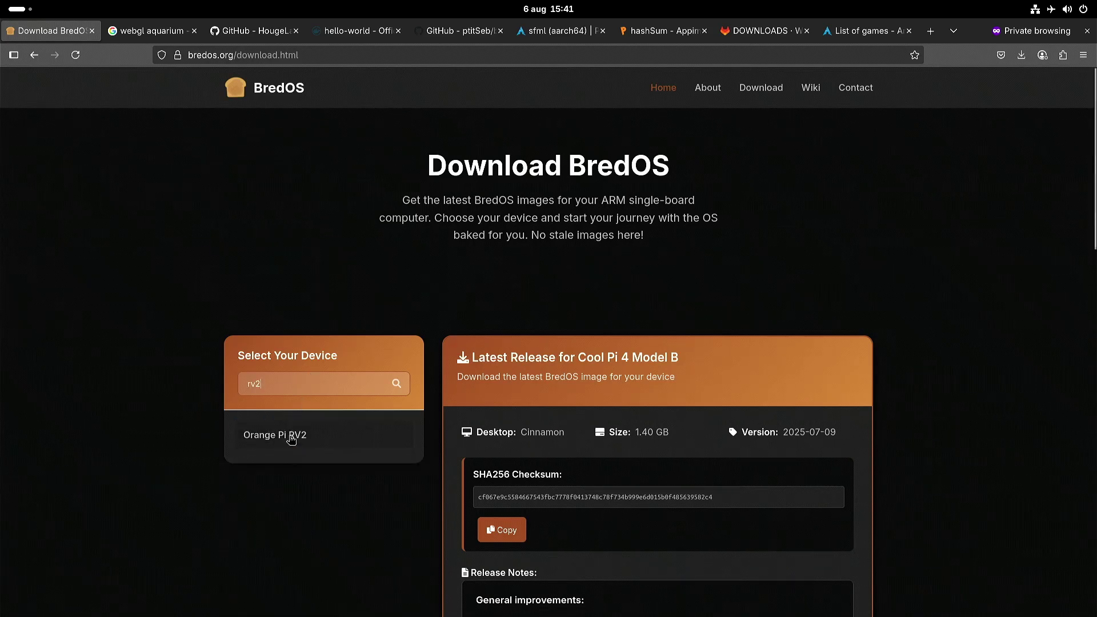
pyautogui.click(291, 438)
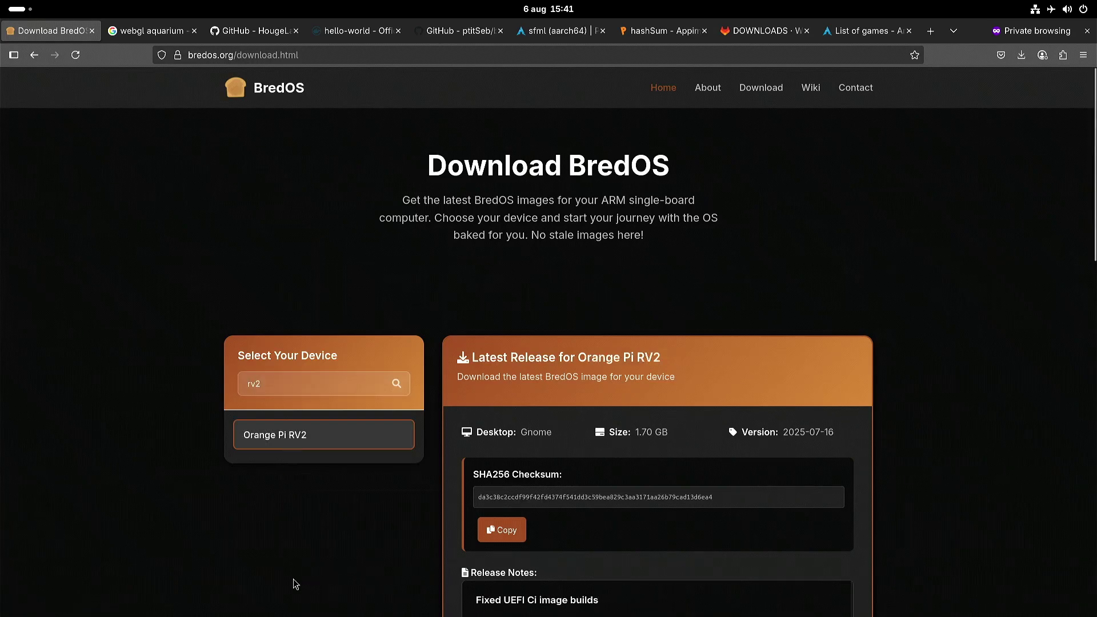
pyautogui.scroll(-3, 943, 443)
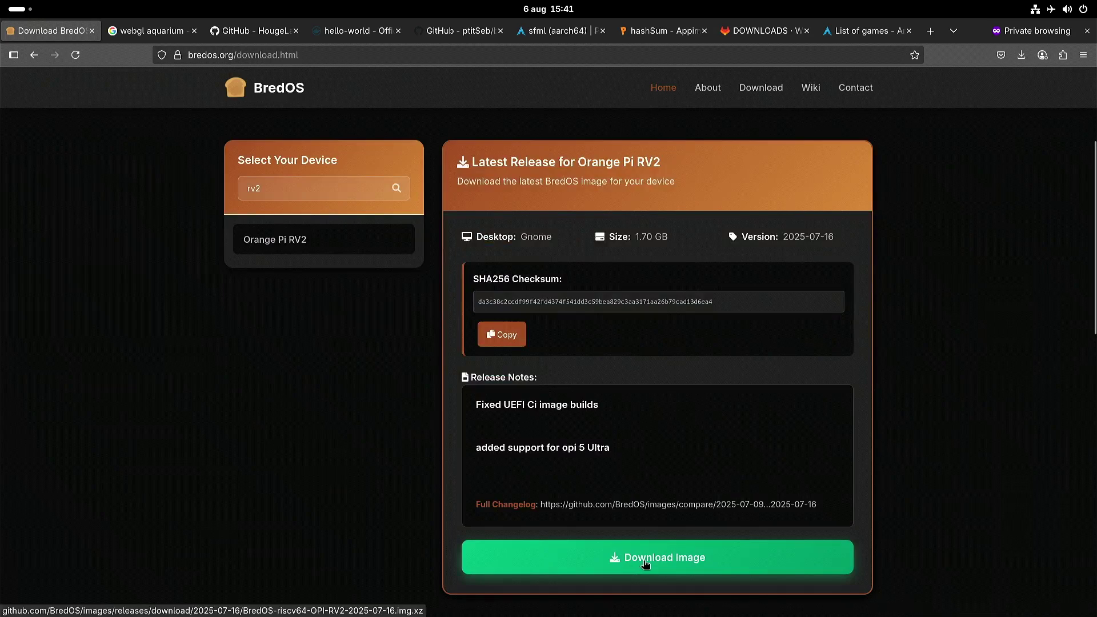
# Open the BredOS contact page and review the ways to reach the community.
pyautogui.click(854, 91)
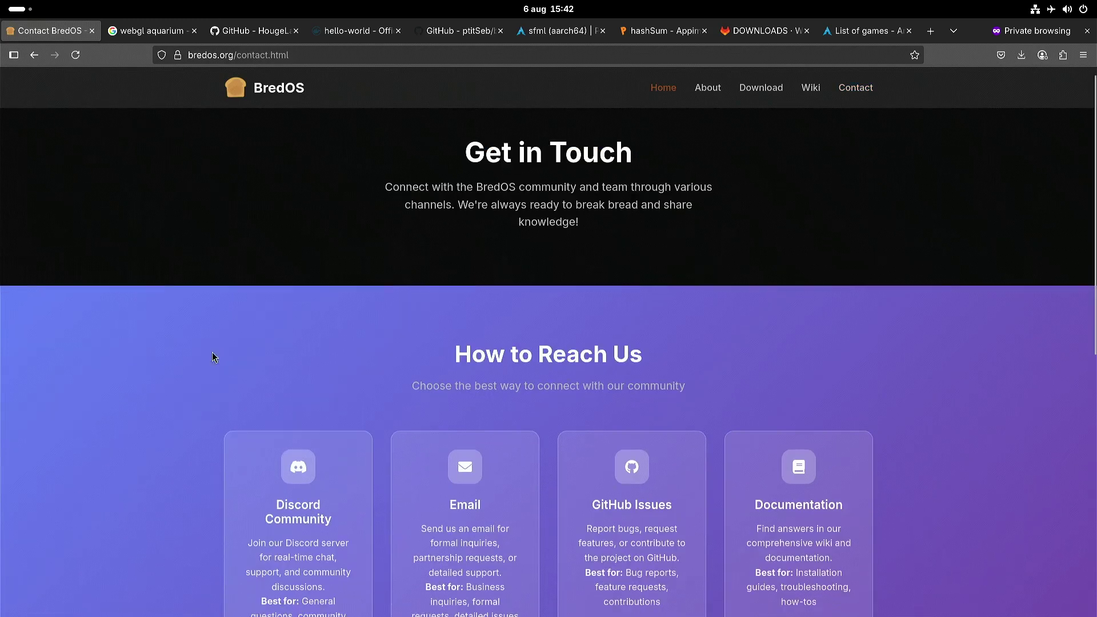
pyautogui.scroll(-5, 211, 357)
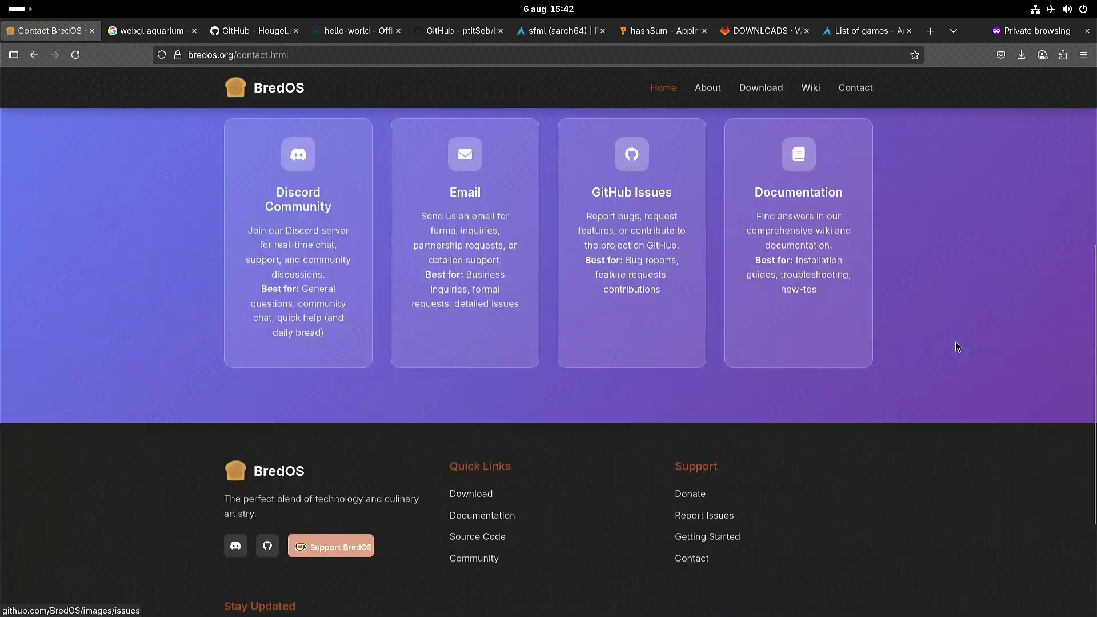
pyautogui.scroll(2, 955, 341)
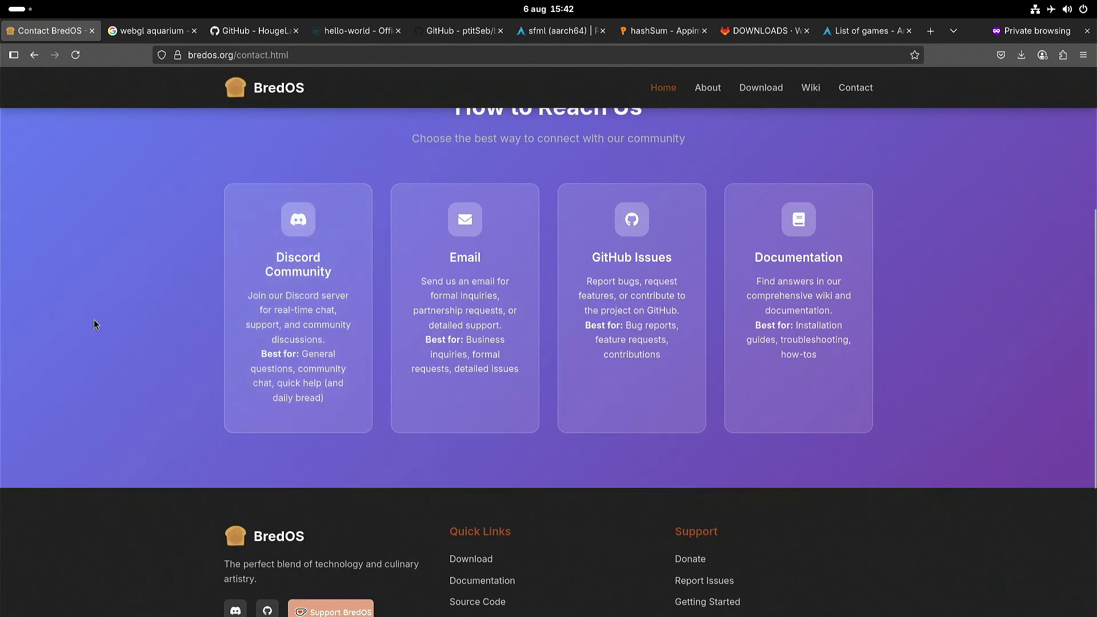
pyautogui.scroll(8, 95, 324)
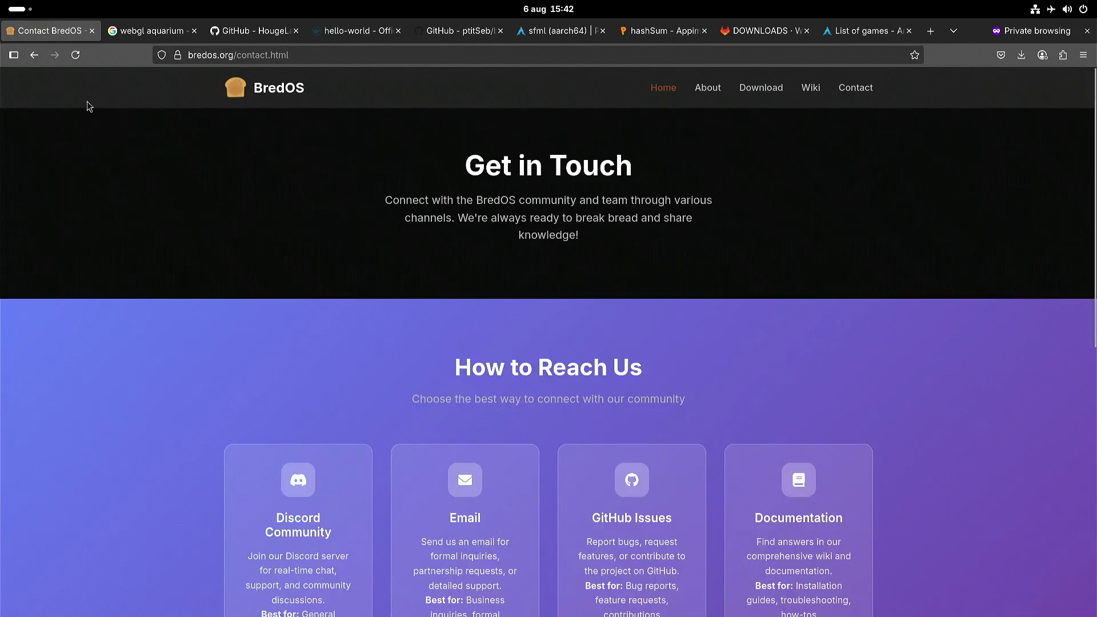
# Switch to the terminal window and review the glmark2-es2-wayland benchmark output through to the final score.
pyautogui.click(17, 8)
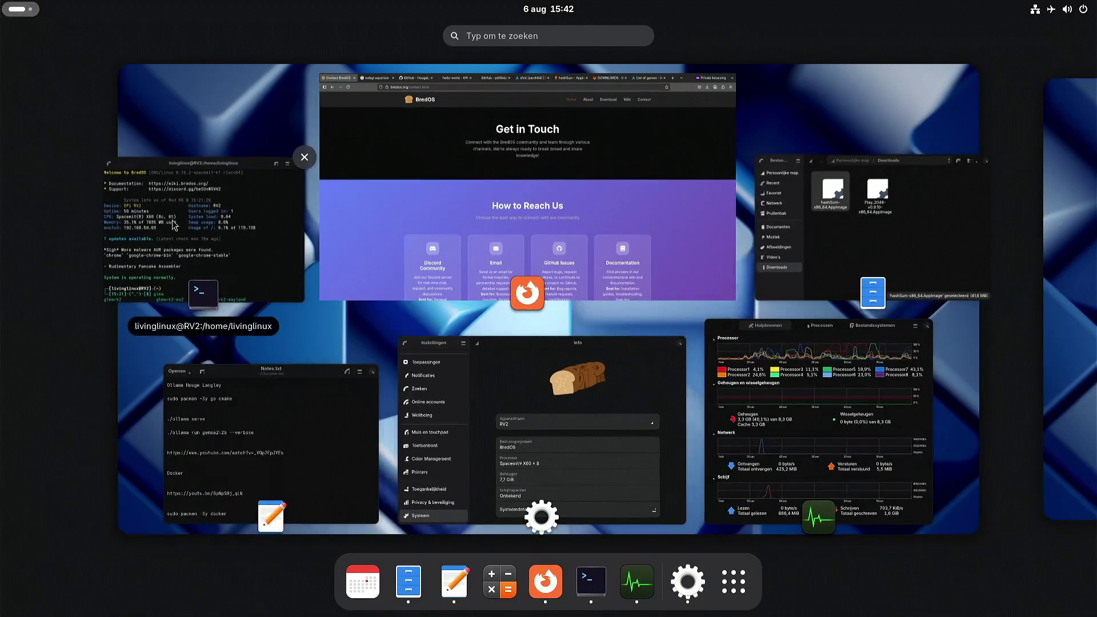
pyautogui.click(152, 209)
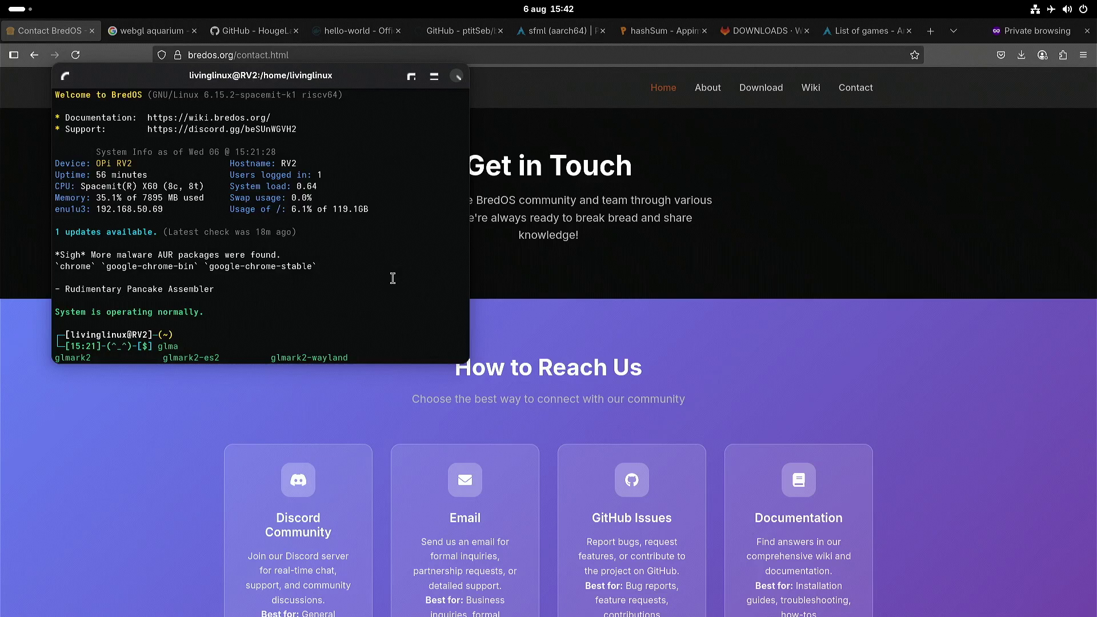
pyautogui.write('rk2-es2-wayland')
pyautogui.press('Return')
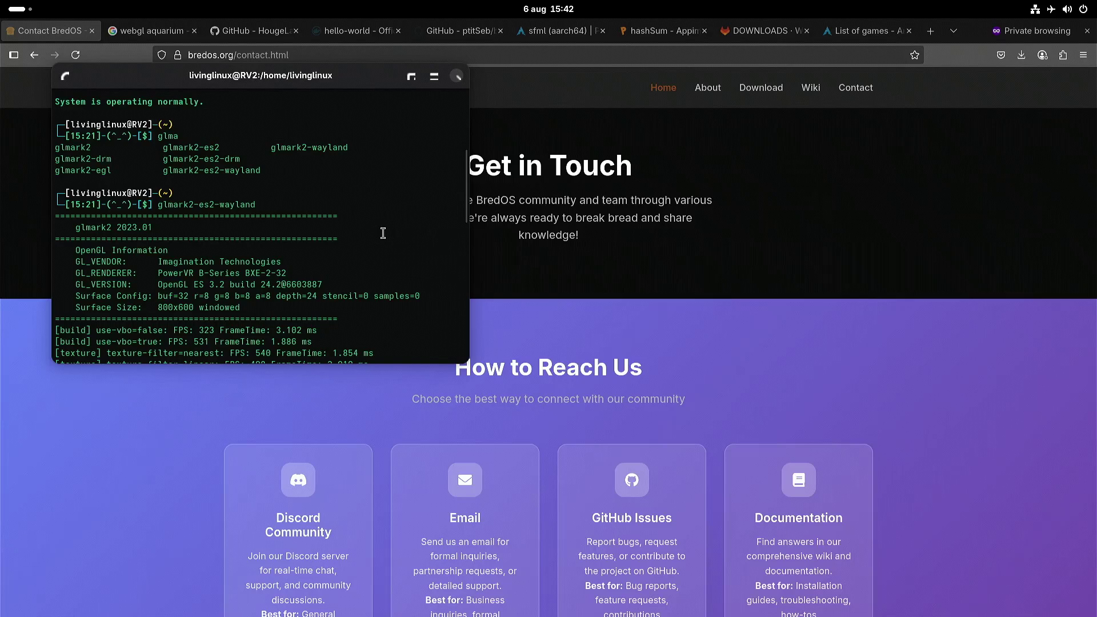
pyautogui.scroll(-2, 382, 233)
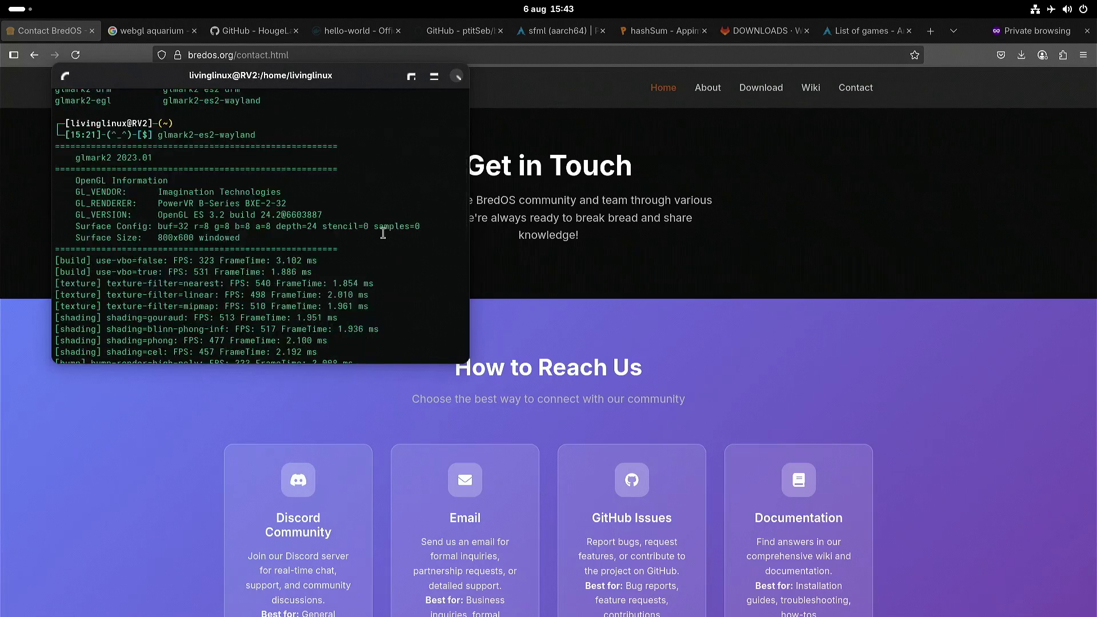
pyautogui.scroll(-3, 383, 233)
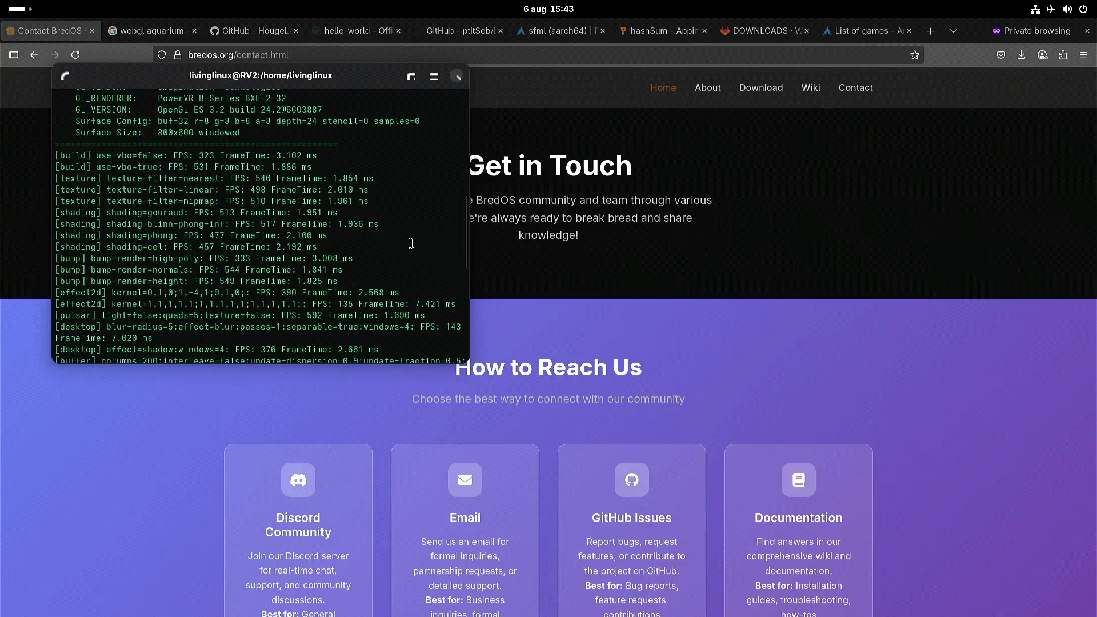
pyautogui.scroll(-3, 412, 243)
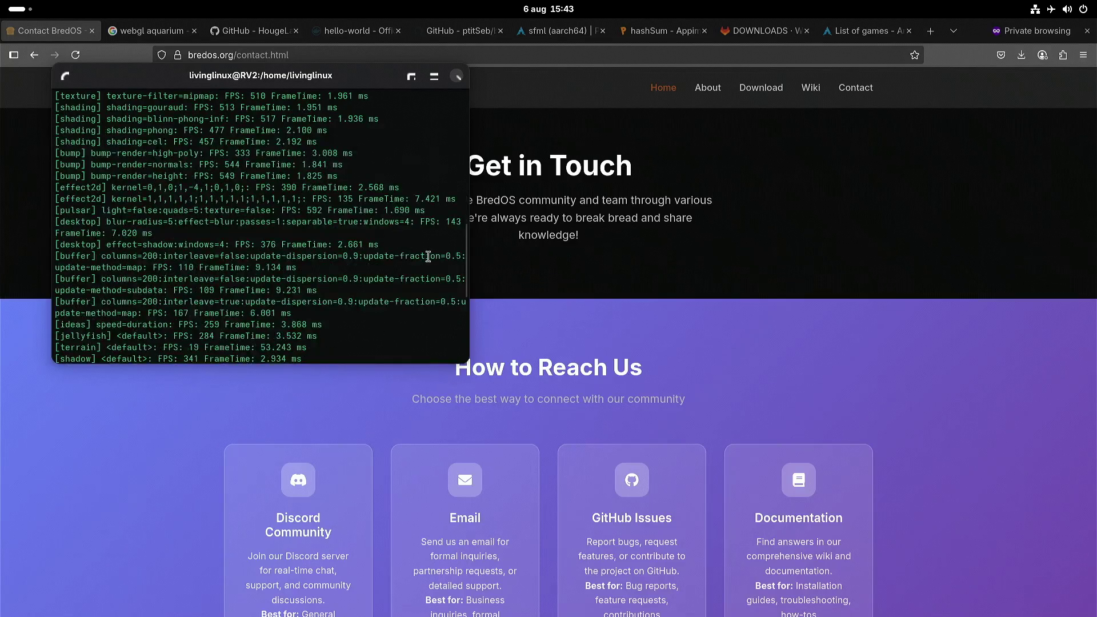
pyautogui.scroll(-7, 428, 256)
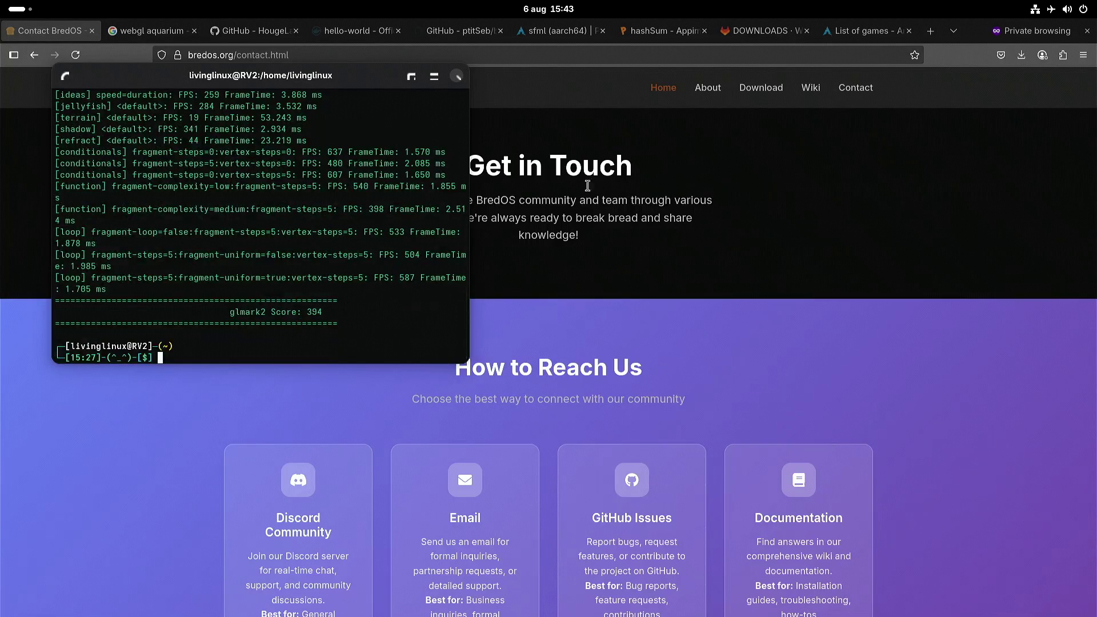
# Open the system's sound settings (Geluid) and check which output devices are available.
pyautogui.click(1071, 11)
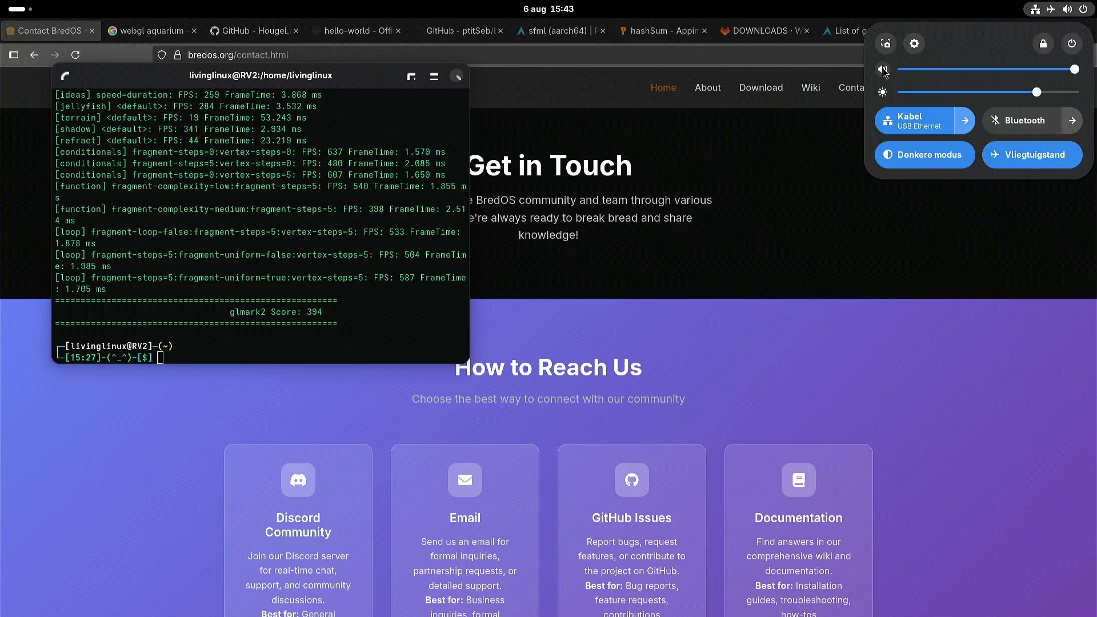
pyautogui.click(914, 44)
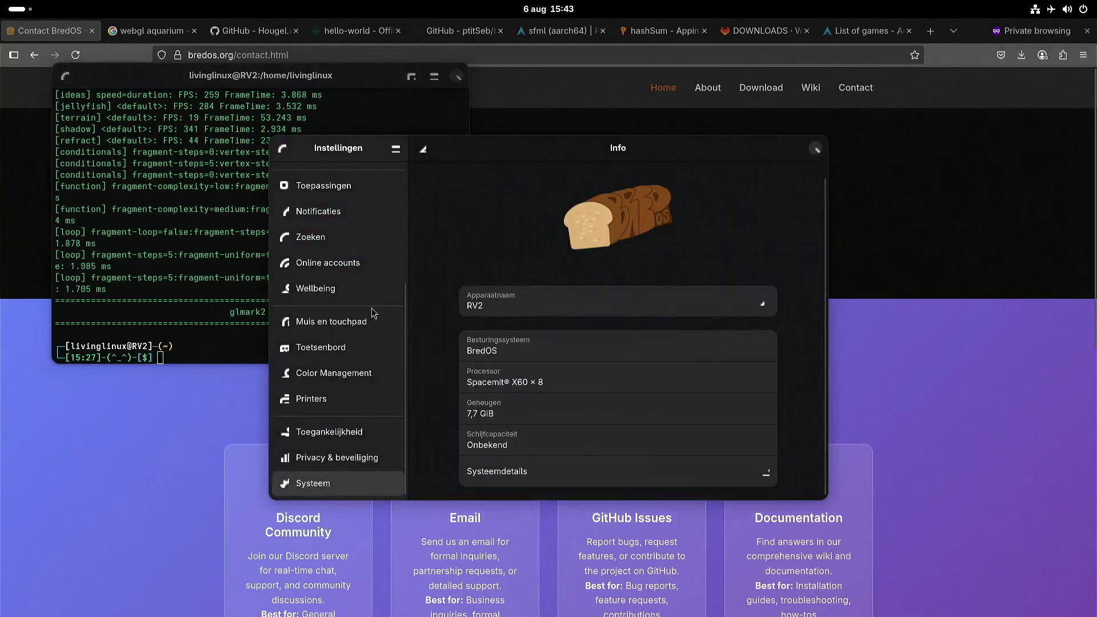
pyautogui.scroll(5, 356, 410)
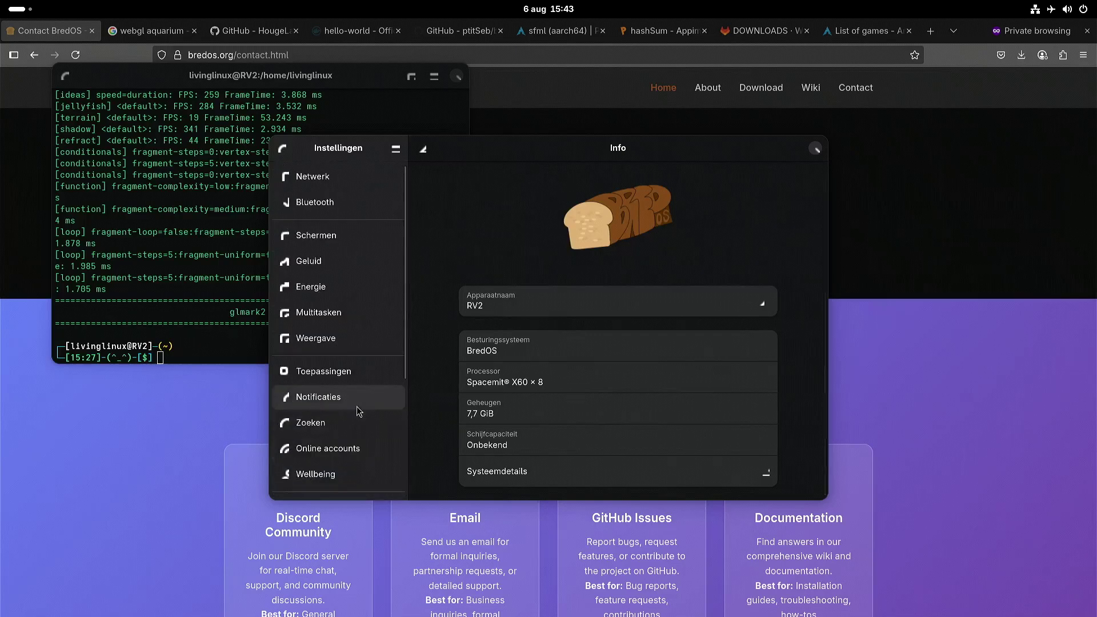
pyautogui.click(332, 264)
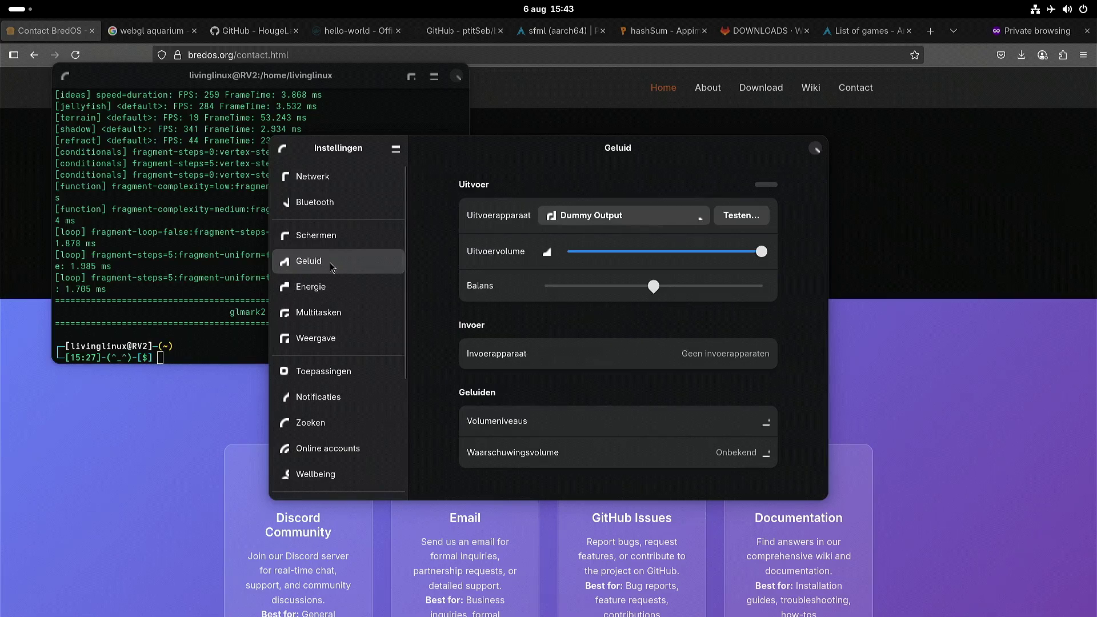
pyautogui.click(623, 218)
pyautogui.click(611, 242)
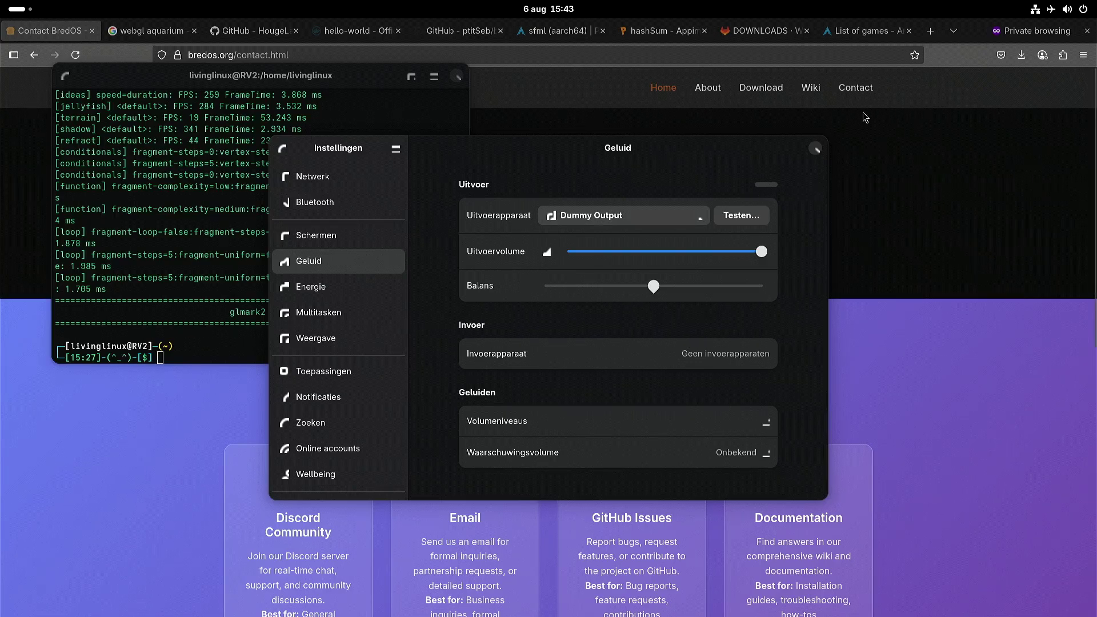
# View the hardware and software details (Systeemdetails) in the system's Info settings, and close the settings window.
pyautogui.scroll(-5, 346, 397)
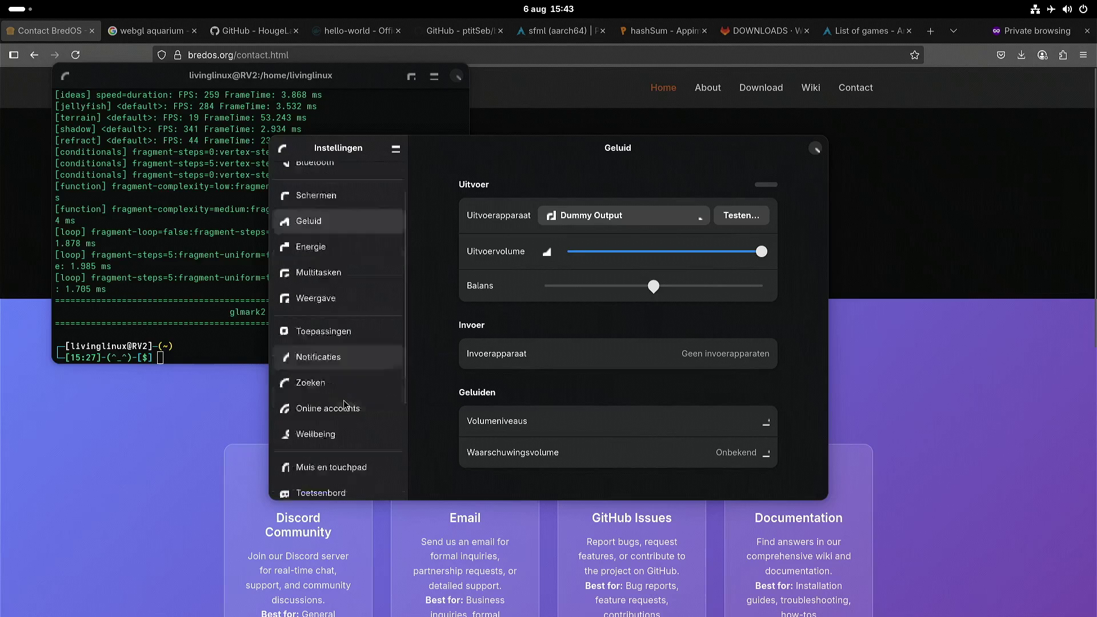
pyautogui.click(349, 488)
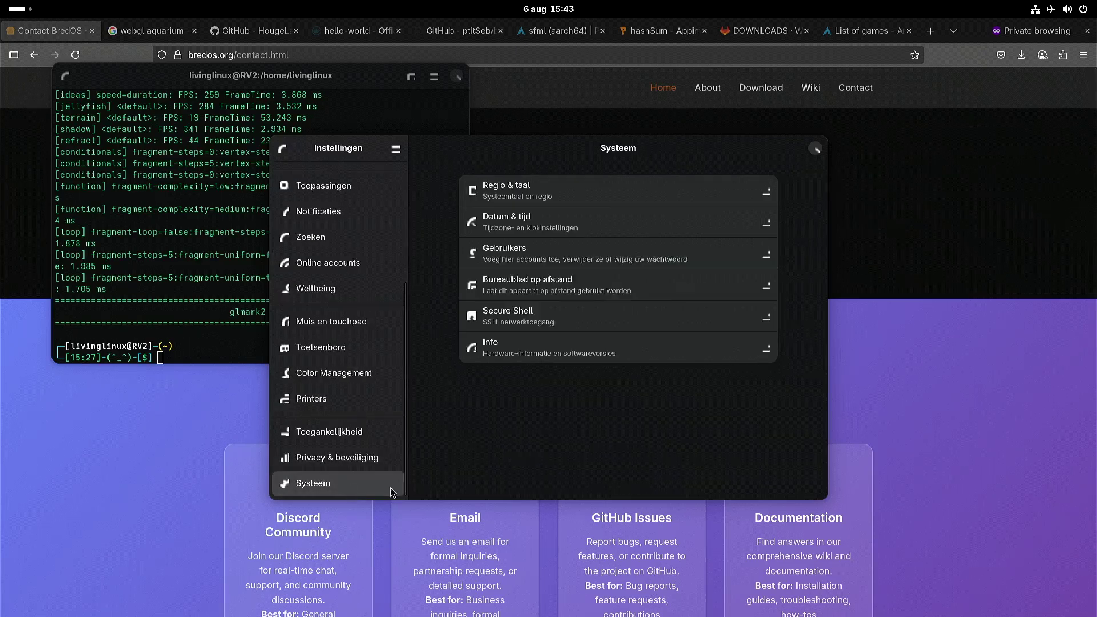
pyautogui.click(594, 357)
pyautogui.scroll(-1, 594, 371)
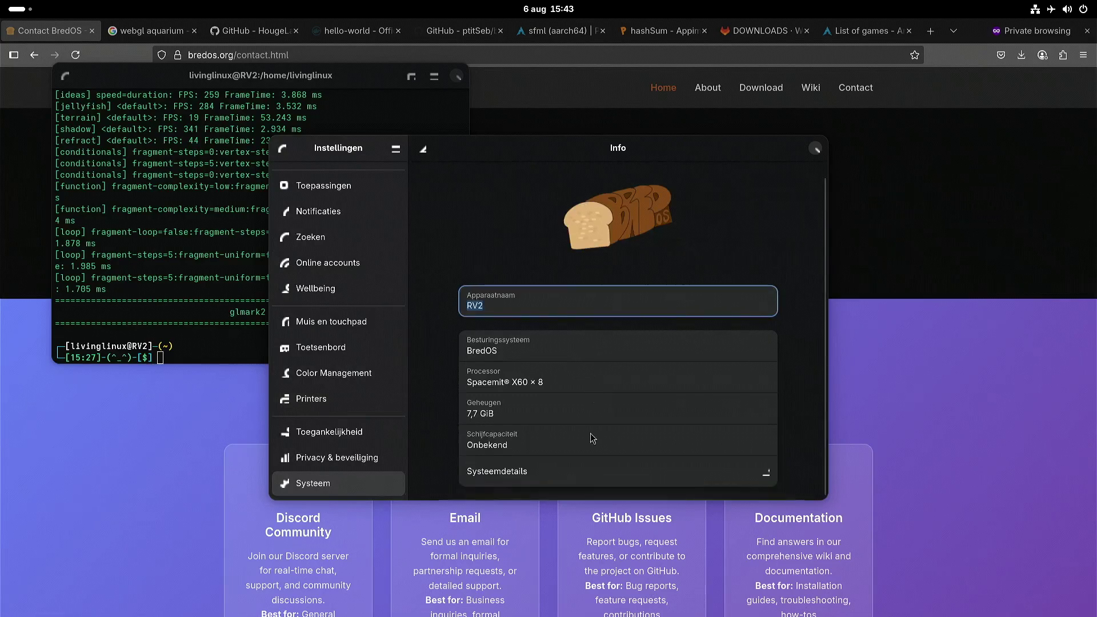
pyautogui.click(610, 485)
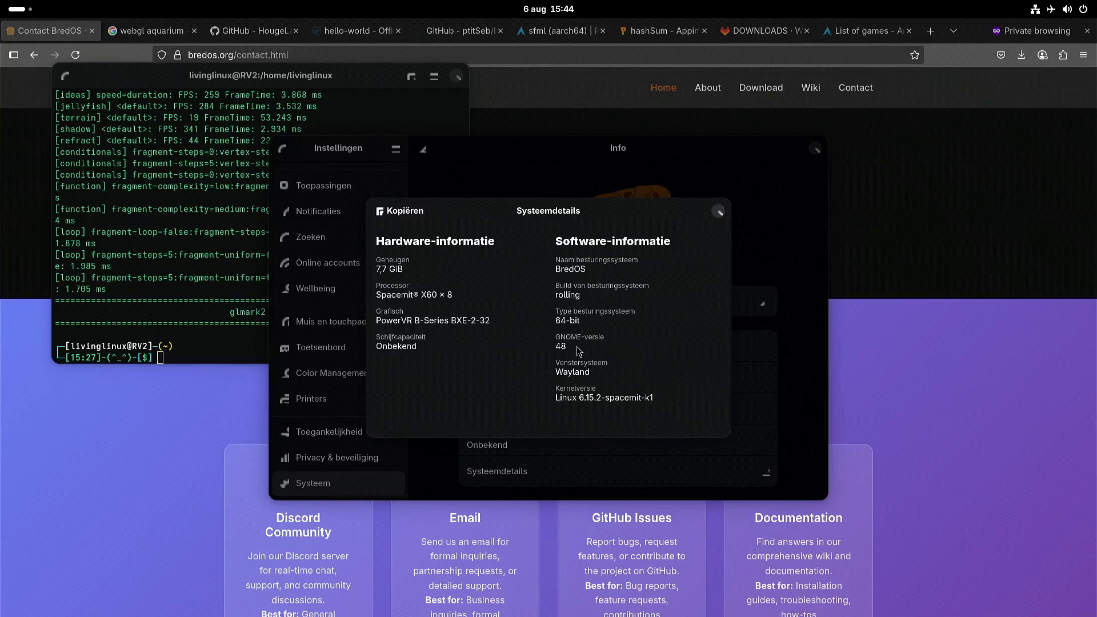
pyautogui.click(718, 212)
pyautogui.click(816, 150)
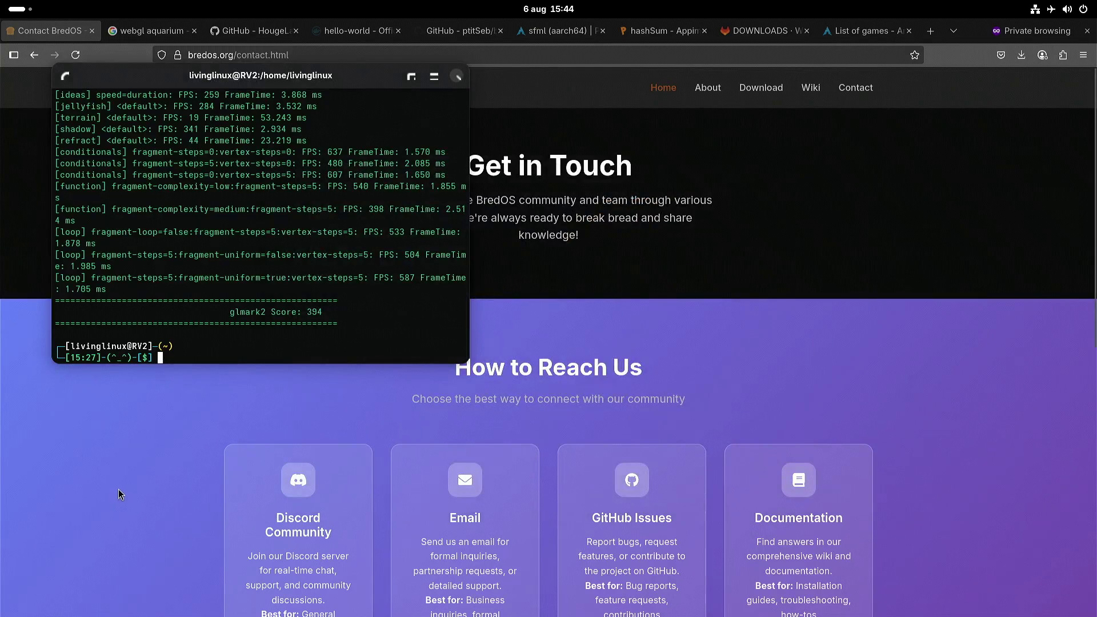
# Return to the browser, try the WebGL Aquarium demo from the open search results, and close its tab.
pyautogui.hotkey('ctrl', 'd')
pyautogui.click(144, 31)
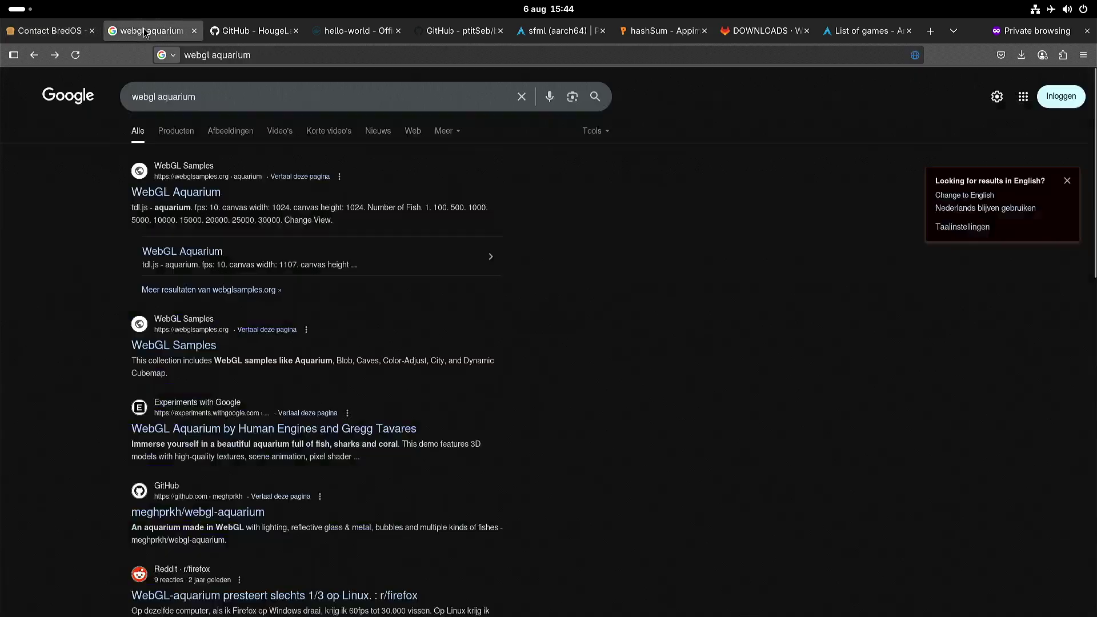
pyautogui.click(165, 194)
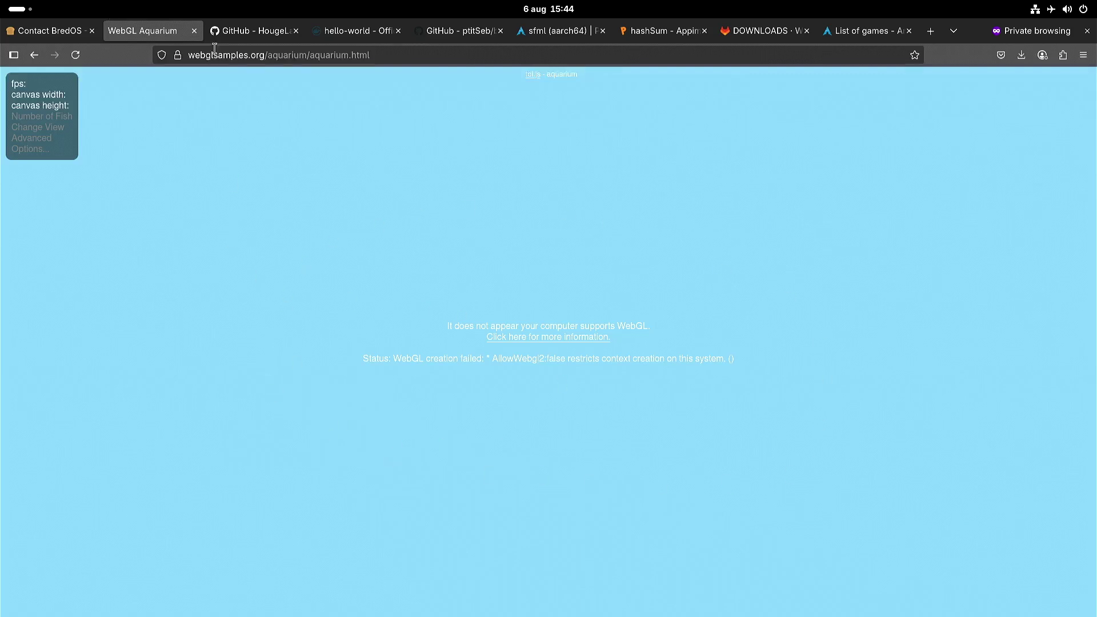
pyautogui.click(194, 31)
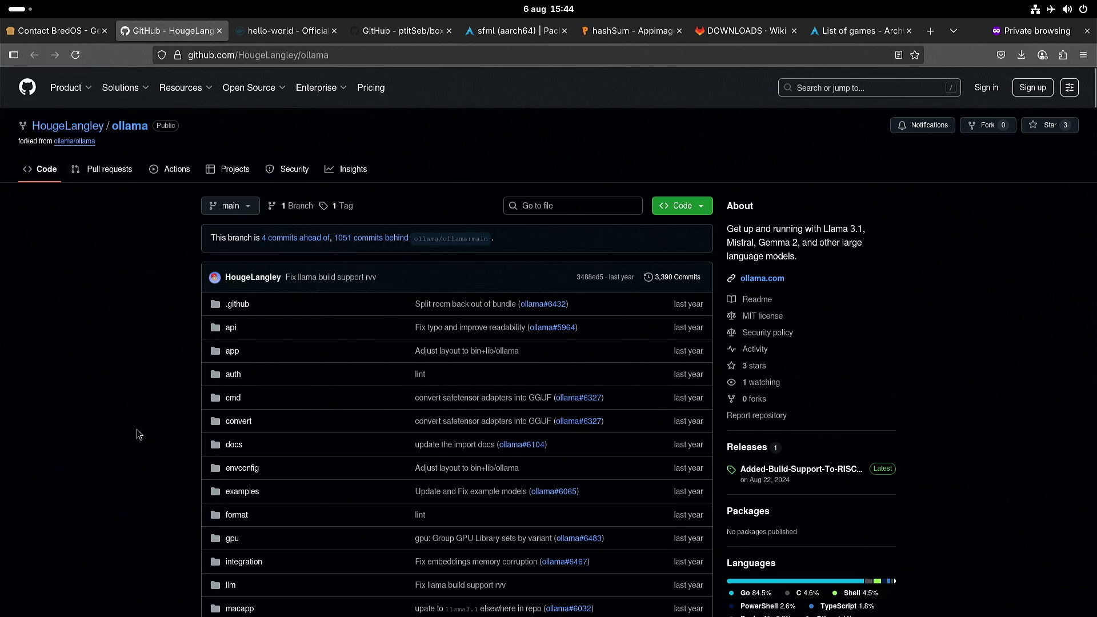
# Examine the file list, README and example models of the HougeLangley/ollama repository, and bring up the overview of open windows.
pyautogui.scroll(-7, 138, 428)
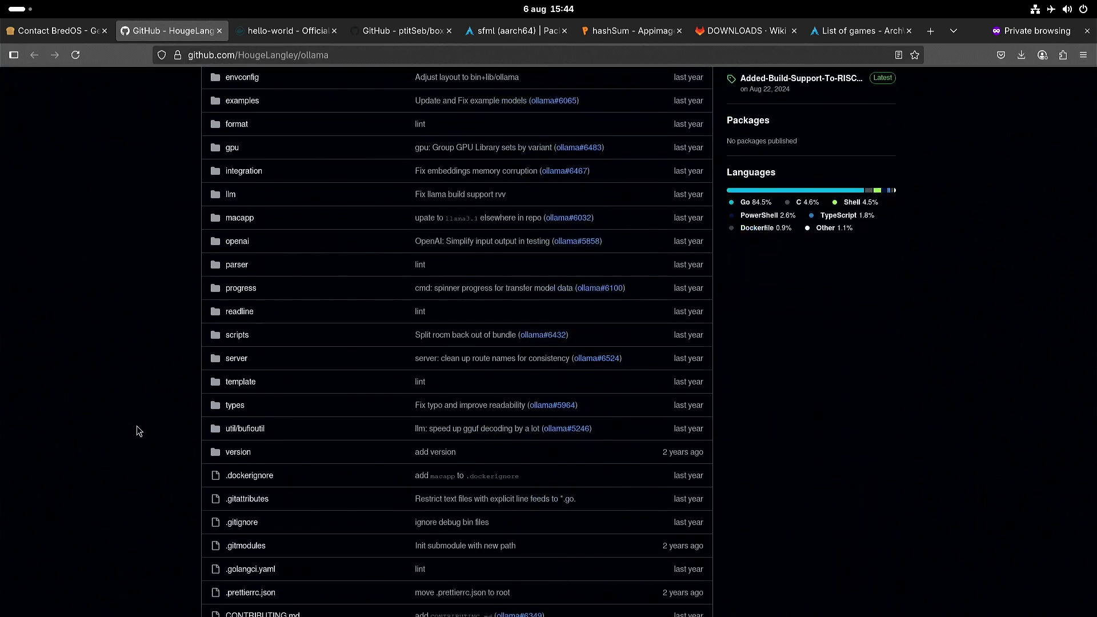
pyautogui.scroll(-9, 137, 430)
pyautogui.scroll(-5, 137, 431)
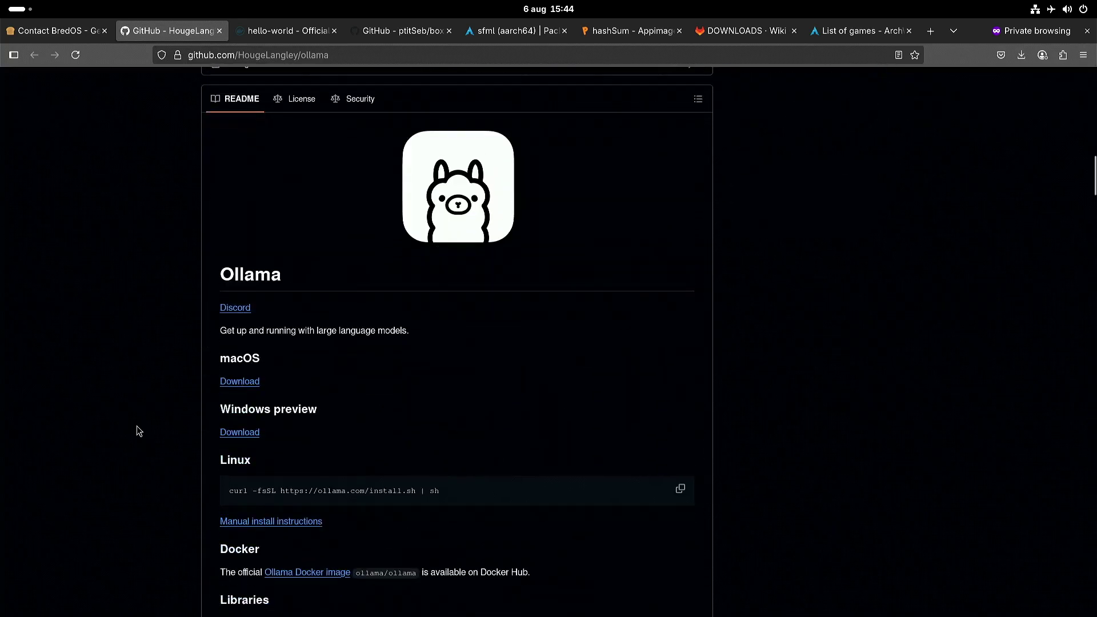
pyautogui.scroll(-3, 137, 428)
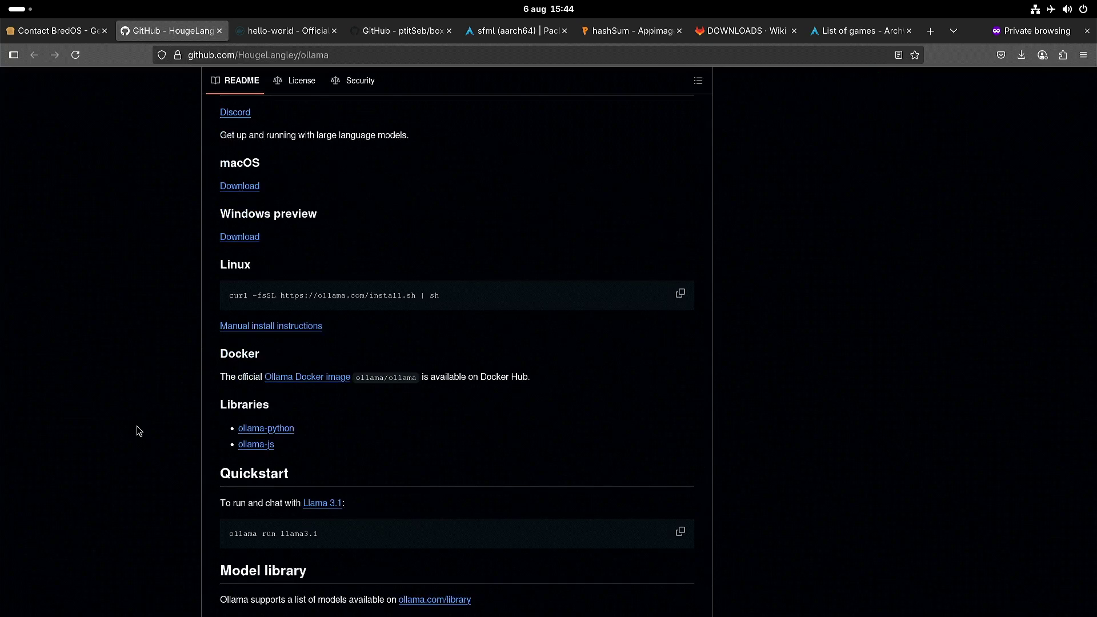
pyautogui.scroll(-3, 137, 429)
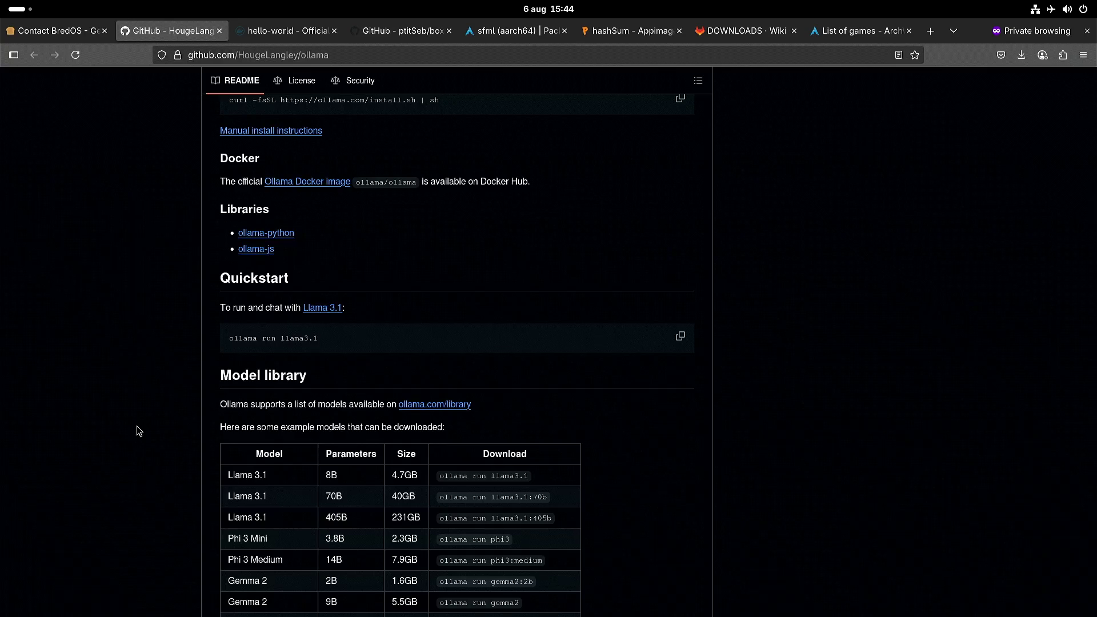
pyautogui.scroll(20, 136, 426)
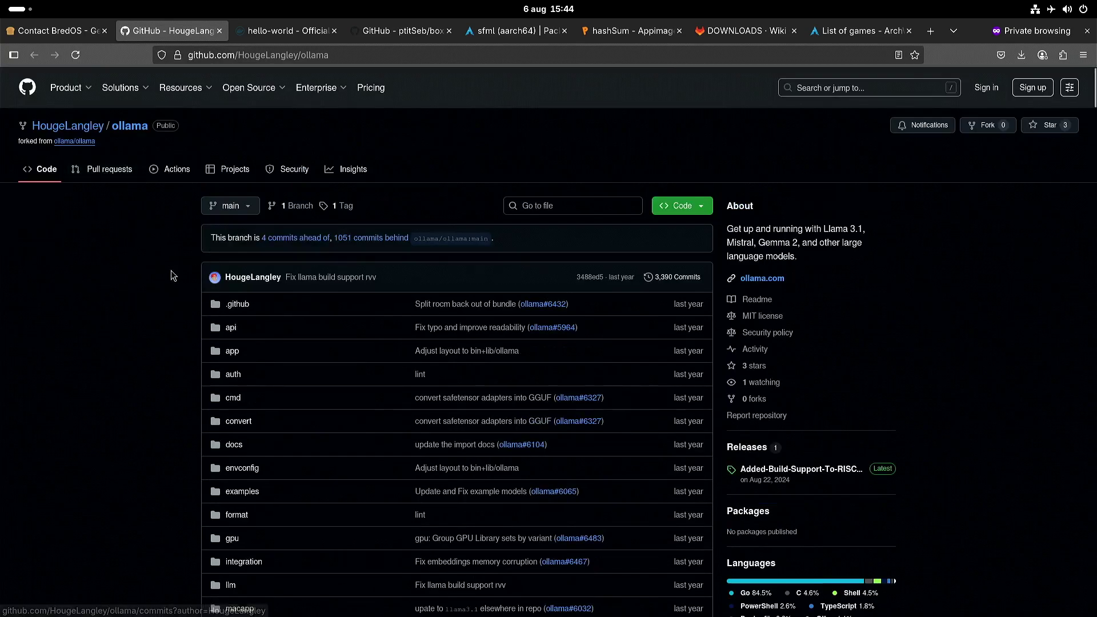
pyautogui.moveTo(1, 1)
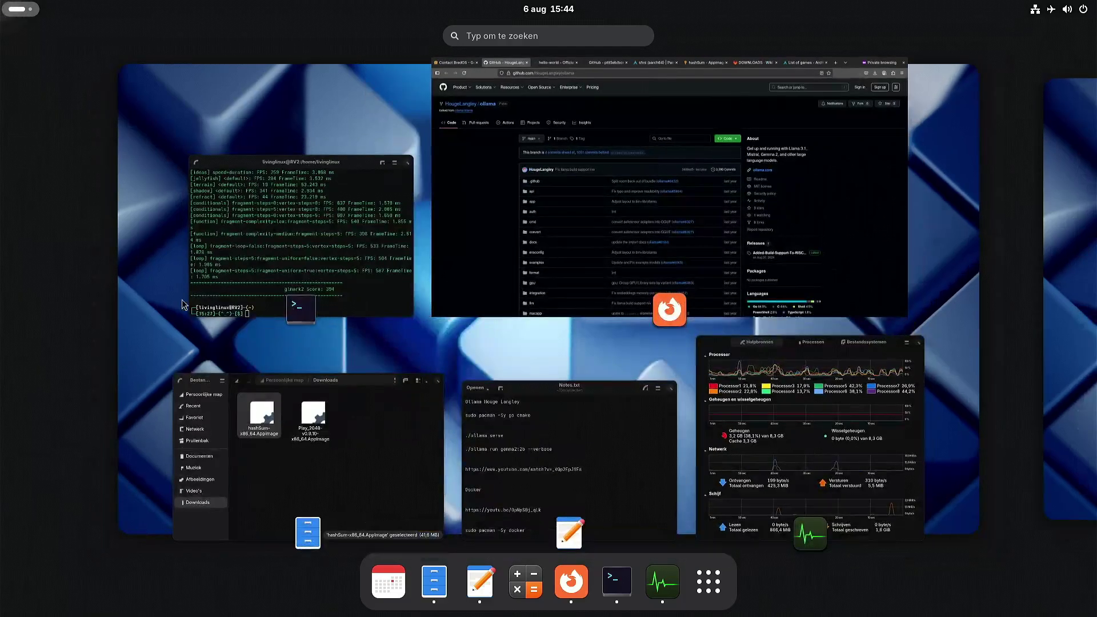
pyautogui.click(321, 217)
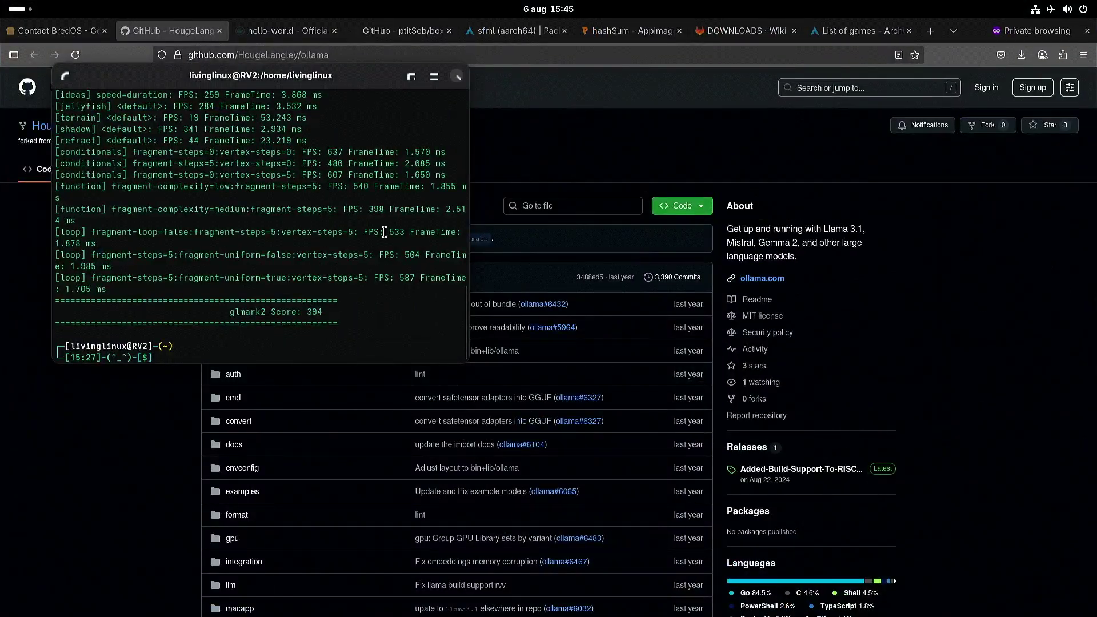
pyautogui.write('sudo')
pyautogui.press('BackSpace')
pyautogui.press('BackSpace')
pyautogui.press('BackSpace')
pyautogui.press('BackSpace')
pyautogui.press('BackSpace')
# Bring up Notes.txt and point out its command for installing the Ollama build dependencies, sudo pacman -Sy go cmake.
pyautogui.click(20, 8)
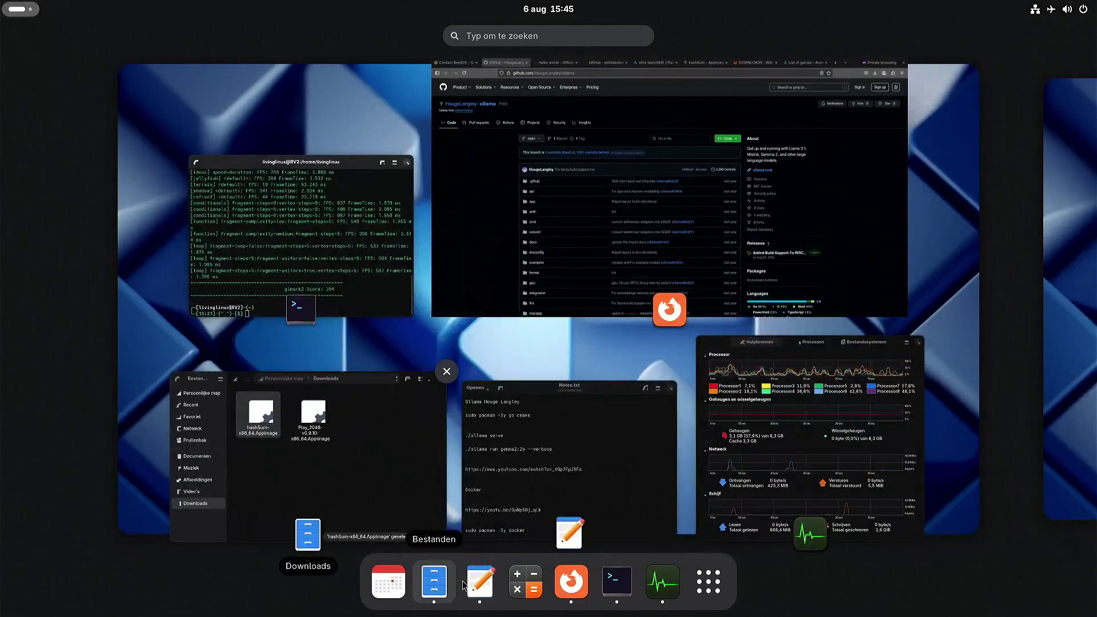
pyautogui.click(531, 445)
pyautogui.click(475, 297)
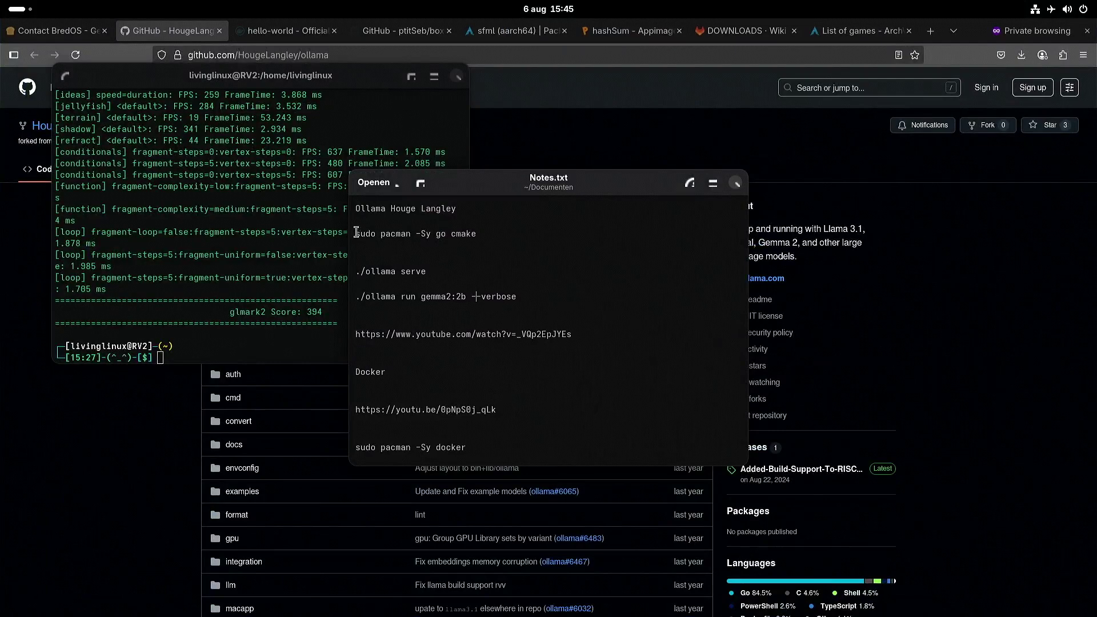
pyautogui.moveTo(358, 234); pyautogui.dragTo(488, 230)
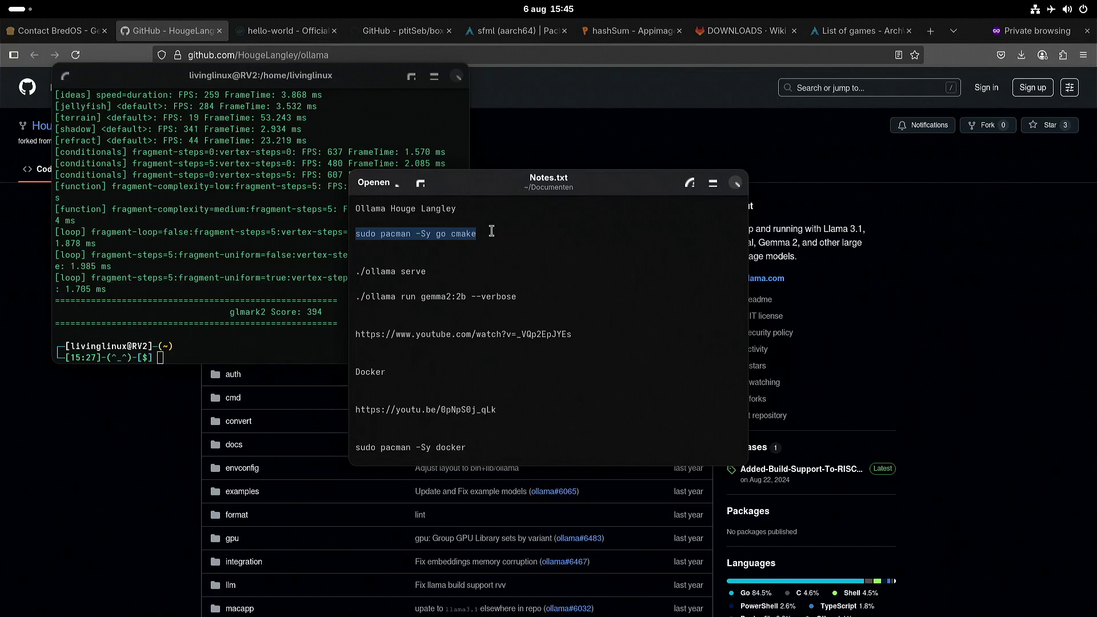
pyautogui.click(355, 268)
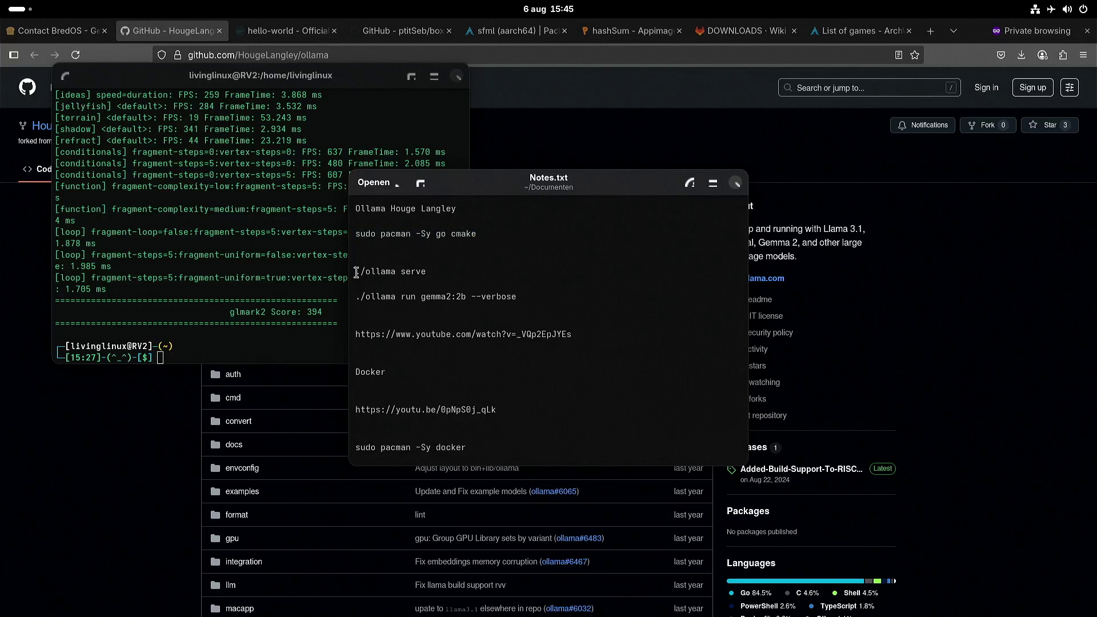
# Copy ./ollama serve from Notes.txt and try to run it from the terminal's home folder.
pyautogui.moveTo(356, 272); pyautogui.dragTo(435, 269)
pyautogui.hotkey('ctrl', 'c')
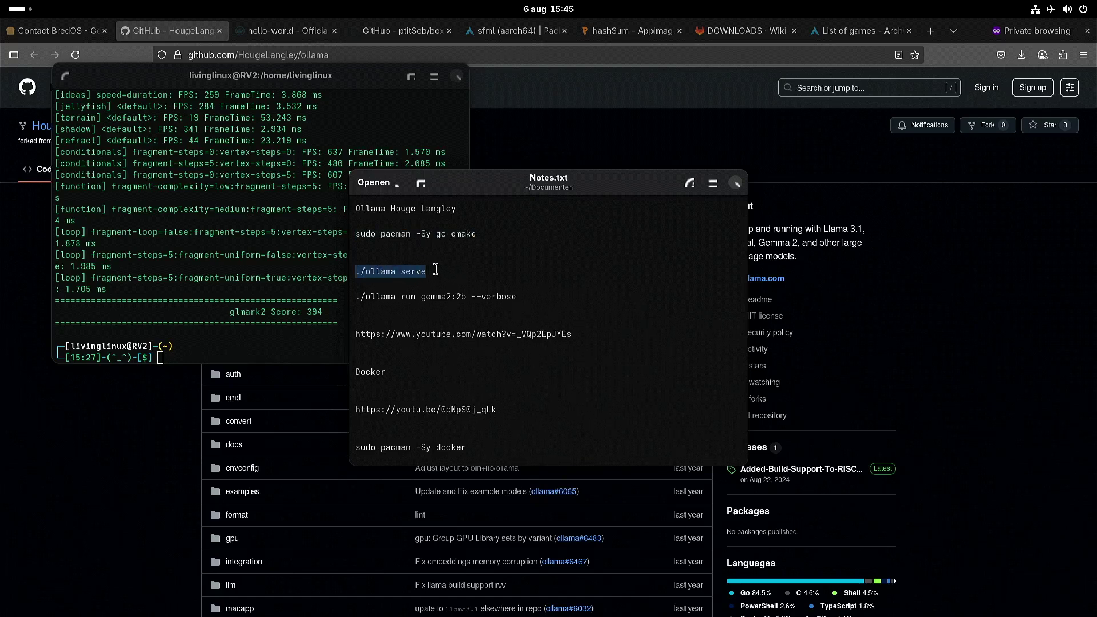
pyautogui.click(180, 355)
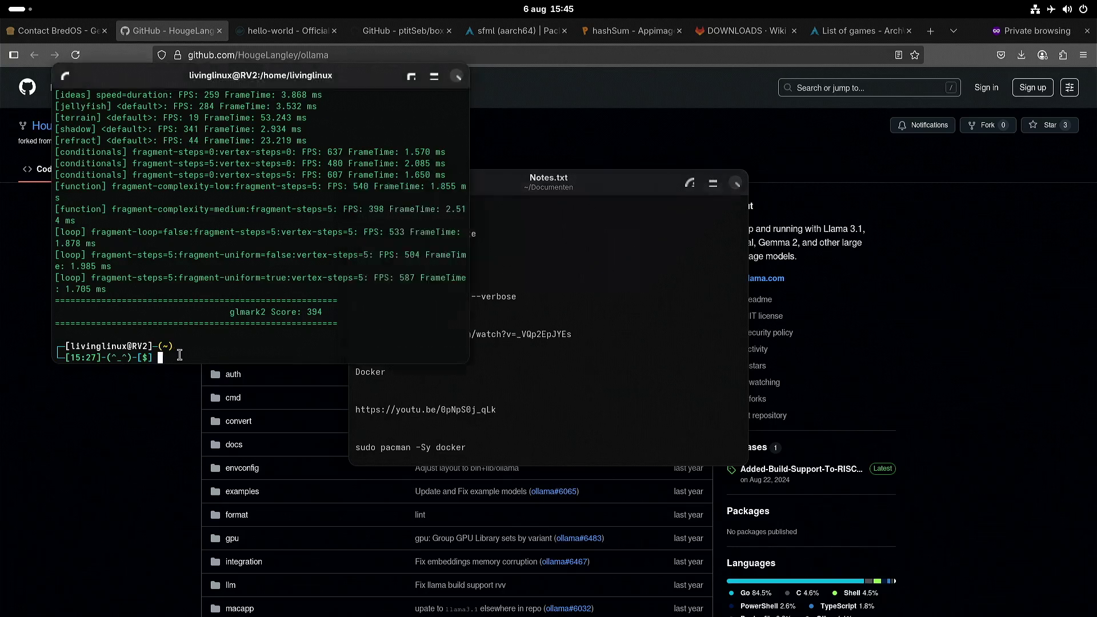
pyautogui.middleClick(275, 307)
pyautogui.press('Return')
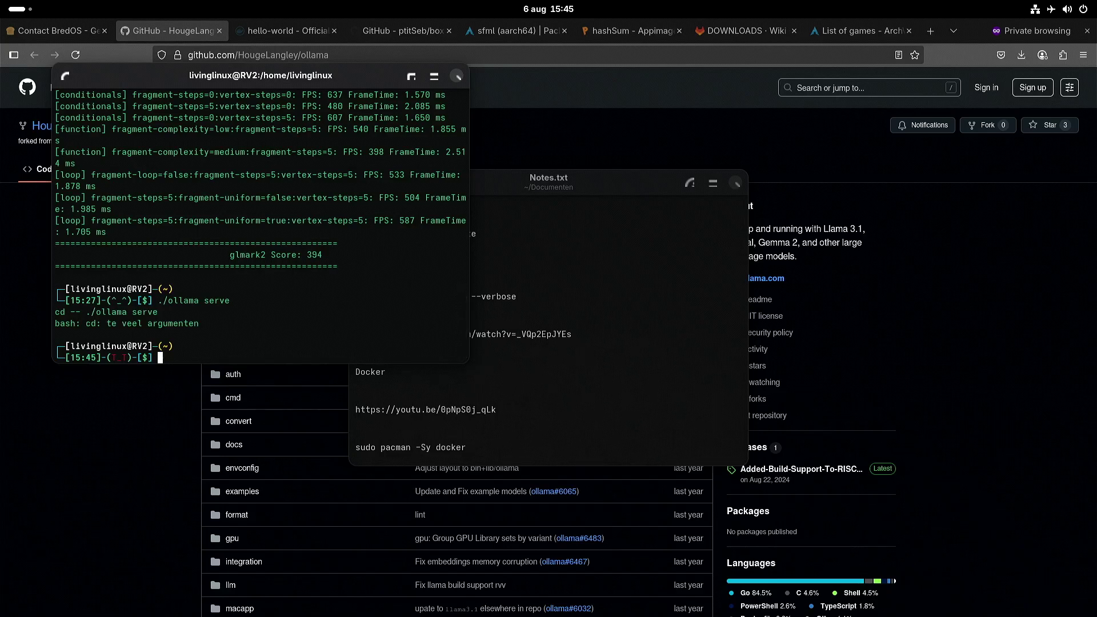
# Change to the ollama folder in the terminal and start the server there with ./ollama serve.
pyautogui.write('cd ollama/')
pyautogui.press('Return')
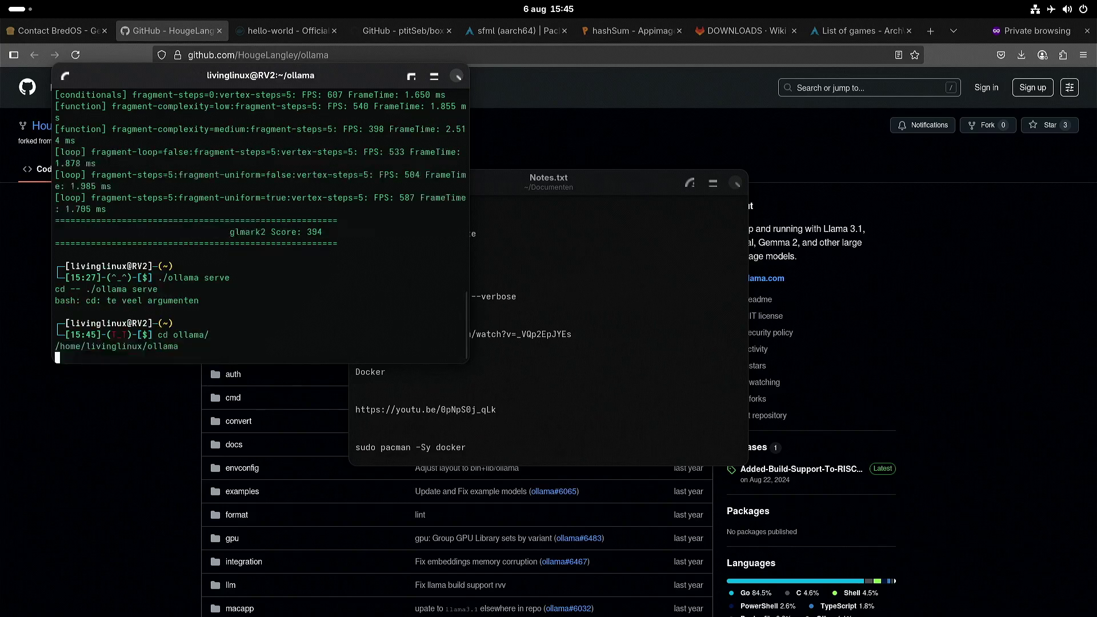
pyautogui.press('Up')
pyautogui.press('Up')
pyautogui.press('Return')
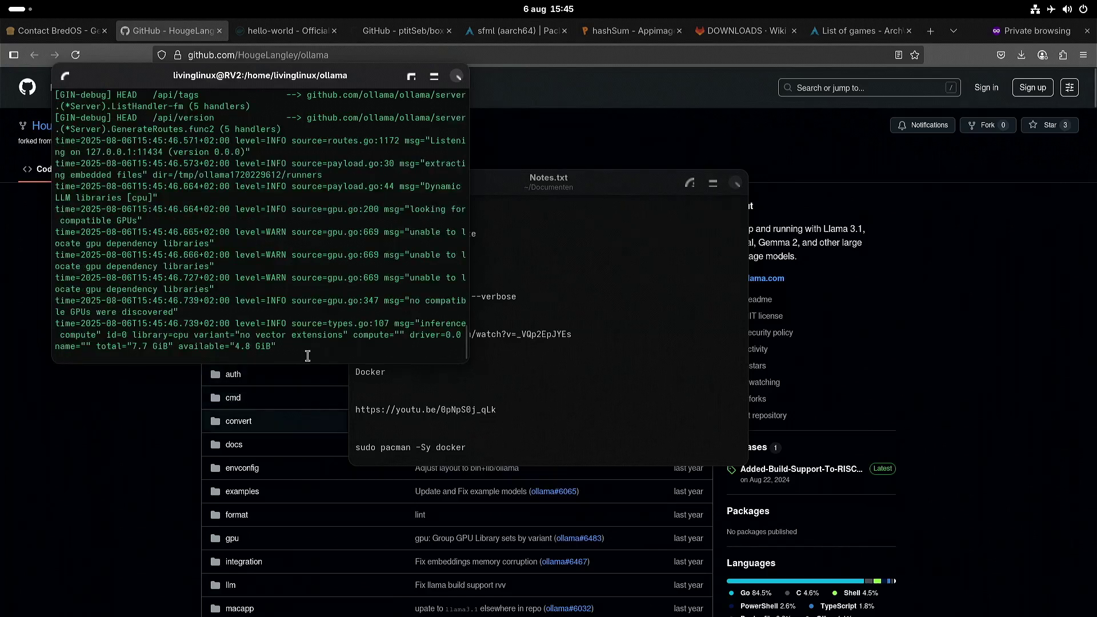
# Open a second terminal window below the server terminal's title bar, enter its shell and change to the ollama folder.
pyautogui.press('super')
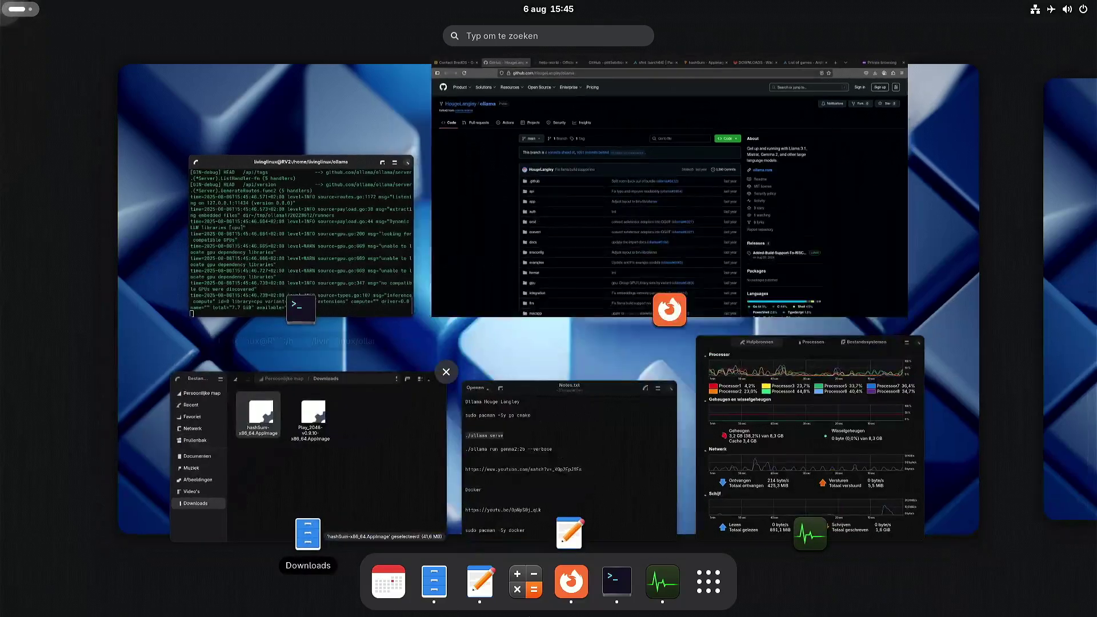
pyautogui.rightClick(617, 581)
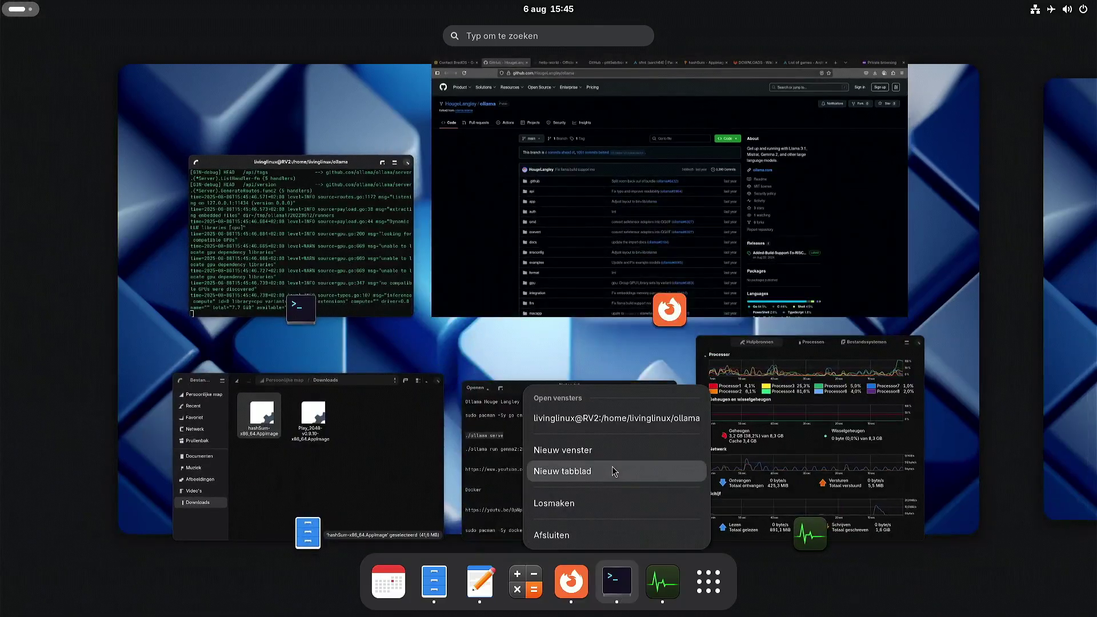
pyautogui.click(616, 449)
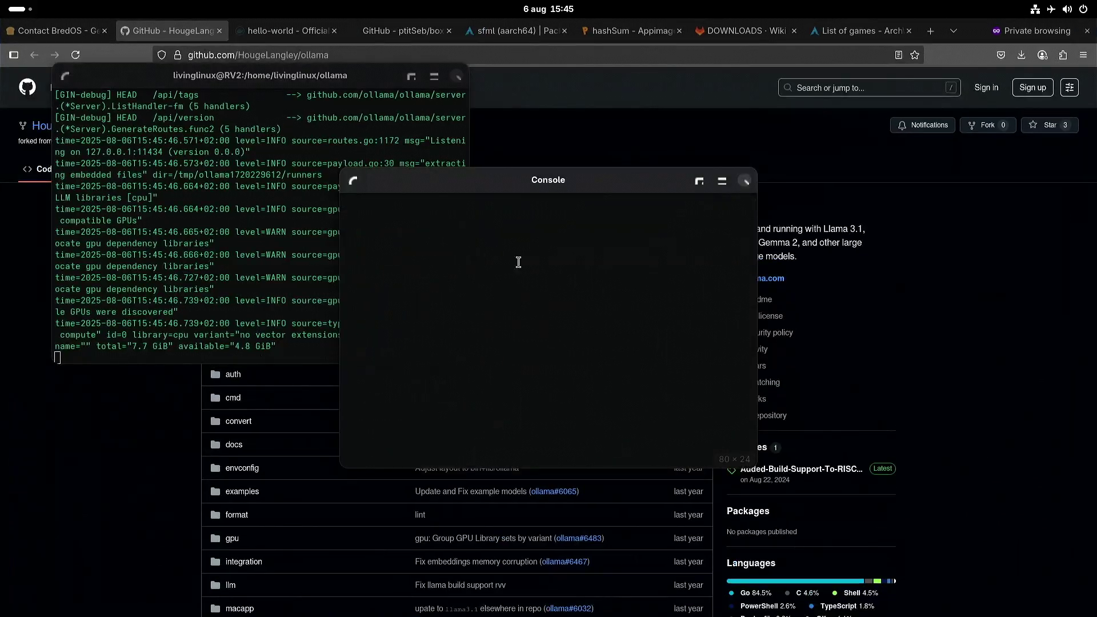
pyautogui.moveTo(481, 180); pyautogui.dragTo(197, 184)
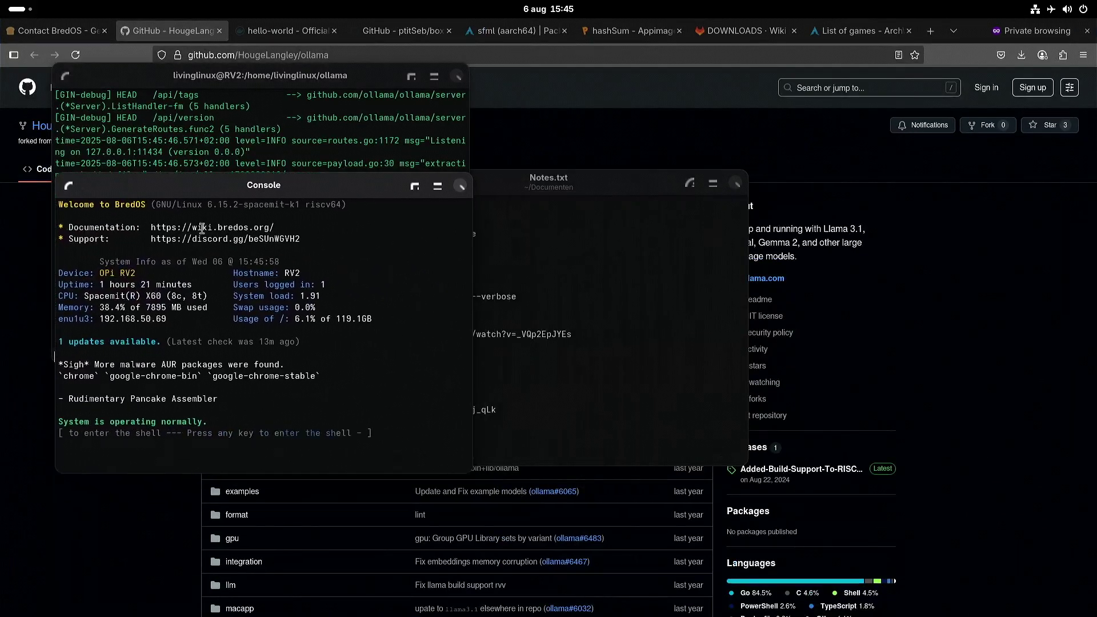
pyautogui.press('Return')
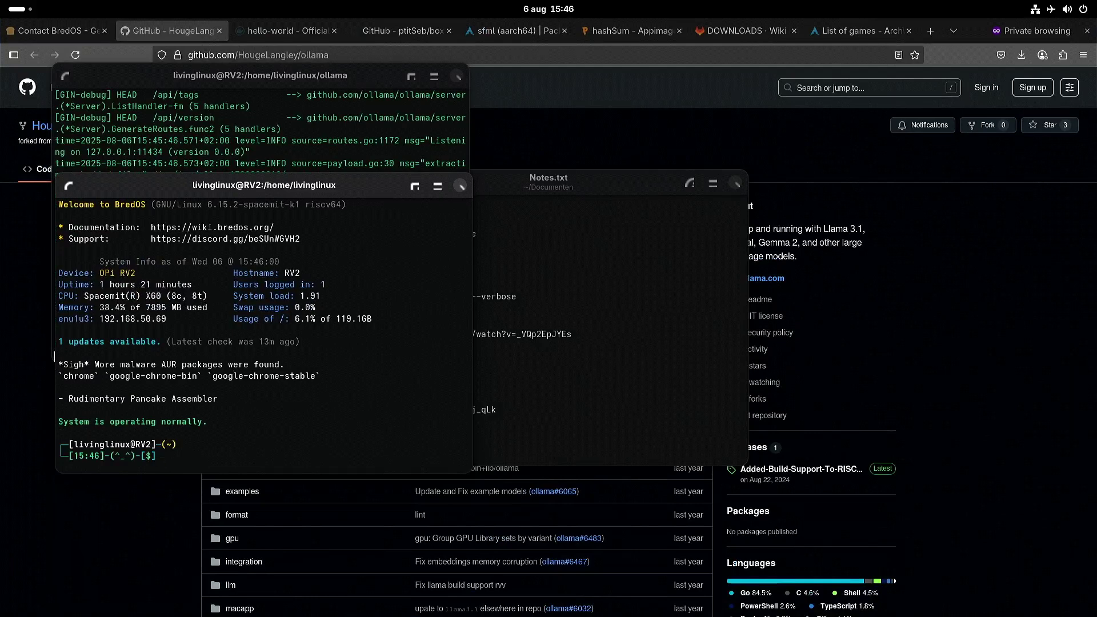
pyautogui.write('cd ollama/')
pyautogui.press('Return')
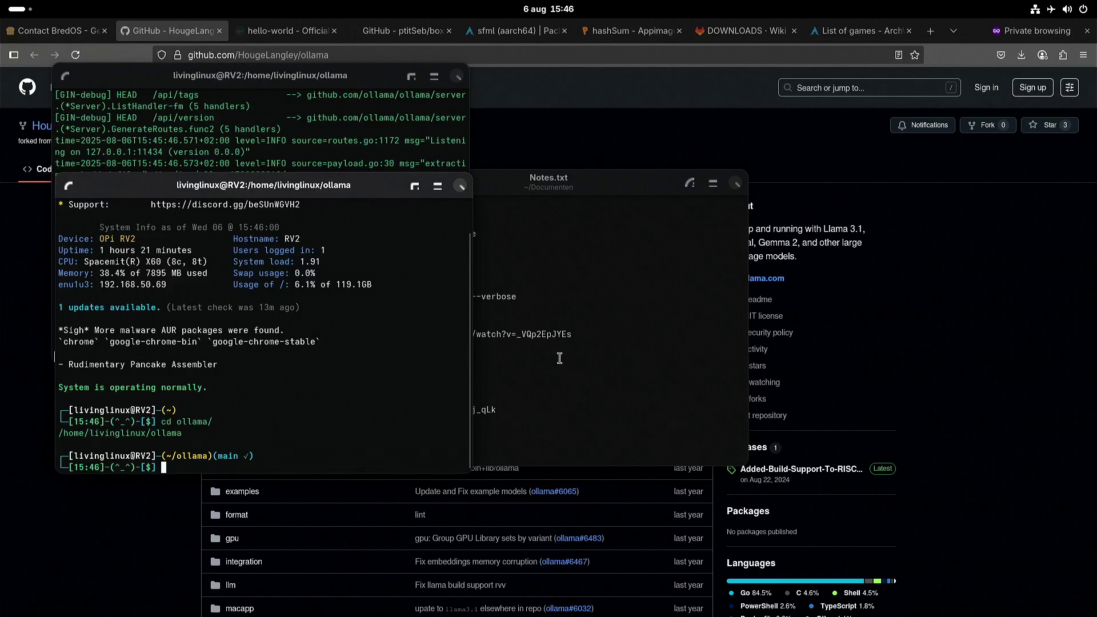
# Copy ./ollama run gemma2:2b --verbose from Notes.txt and run it in the second terminal.
pyautogui.click(559, 358)
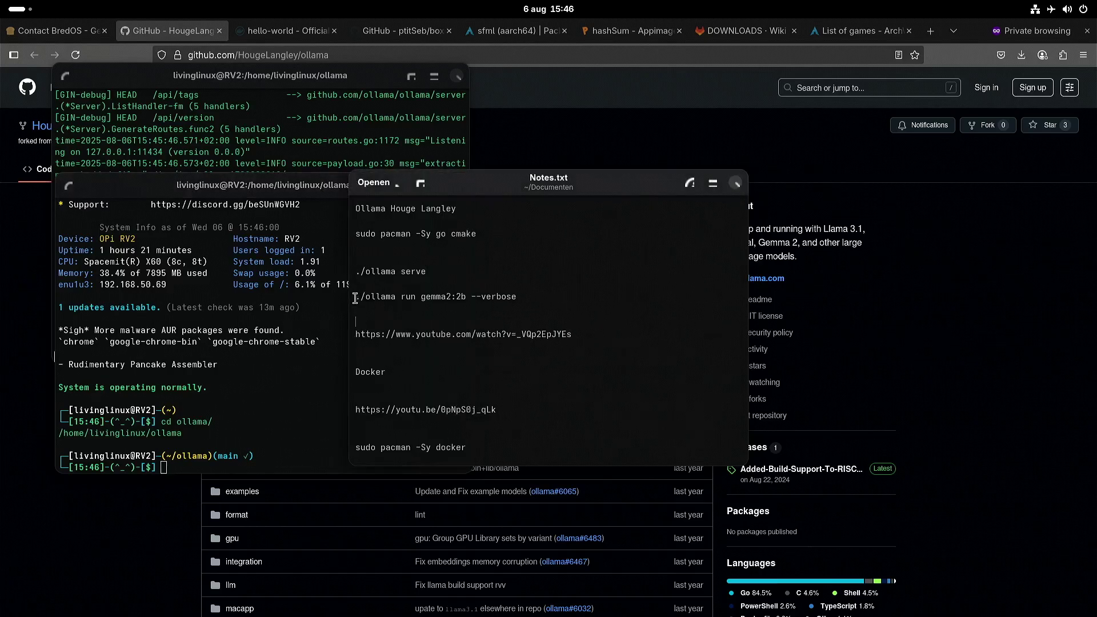
pyautogui.moveTo(355, 297); pyautogui.dragTo(522, 298)
pyautogui.hotkey('ctrl', 'c')
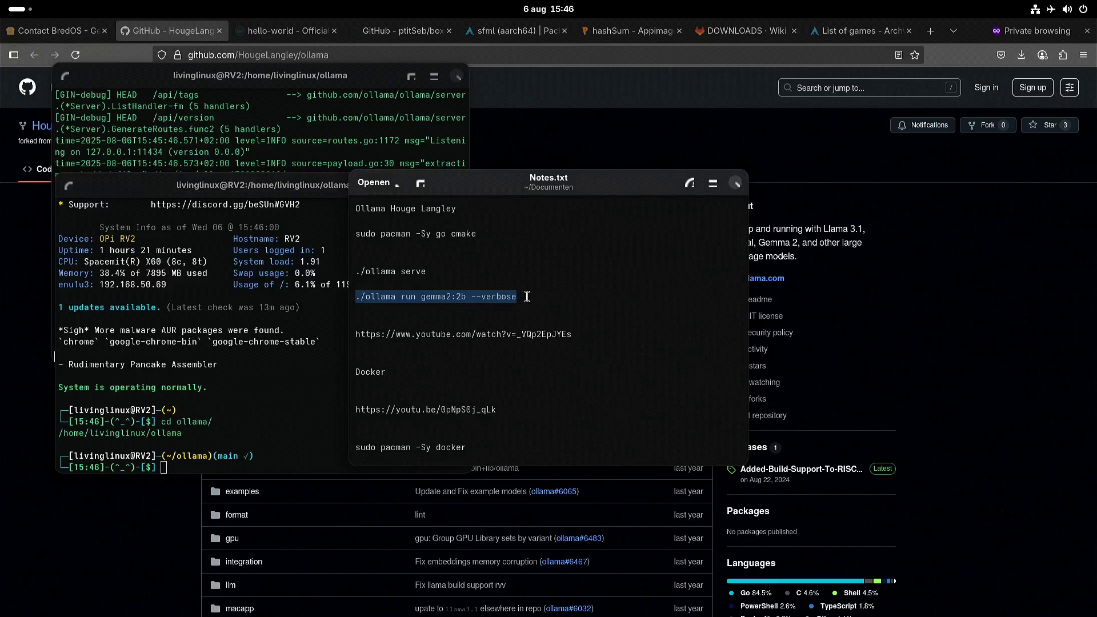
pyautogui.click(382, 427)
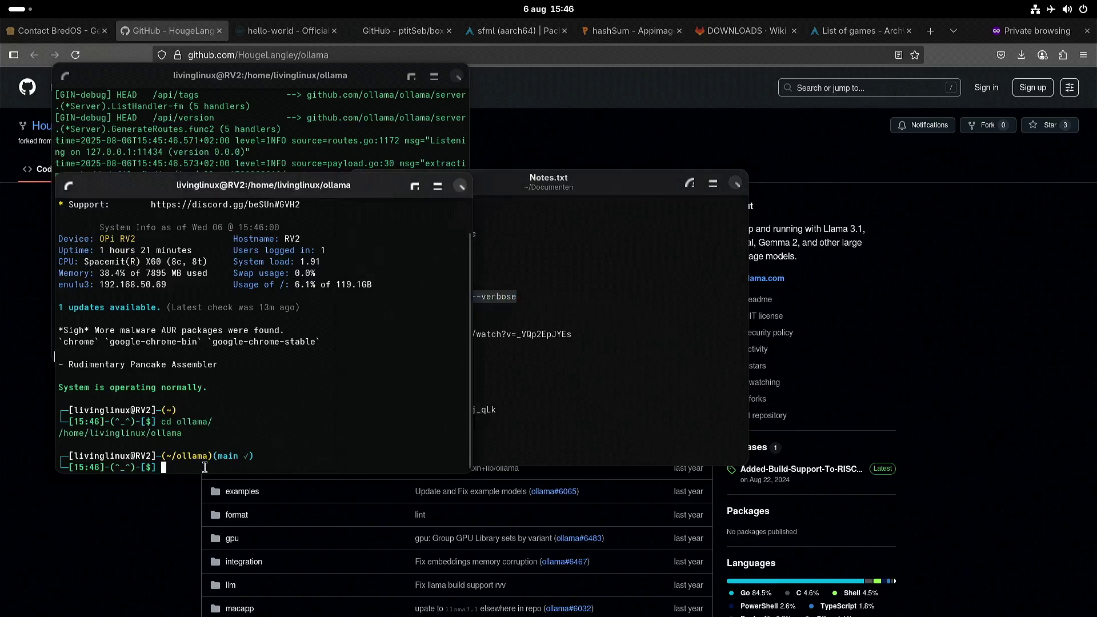
pyautogui.middleClick(383, 428)
pyautogui.press('Return')
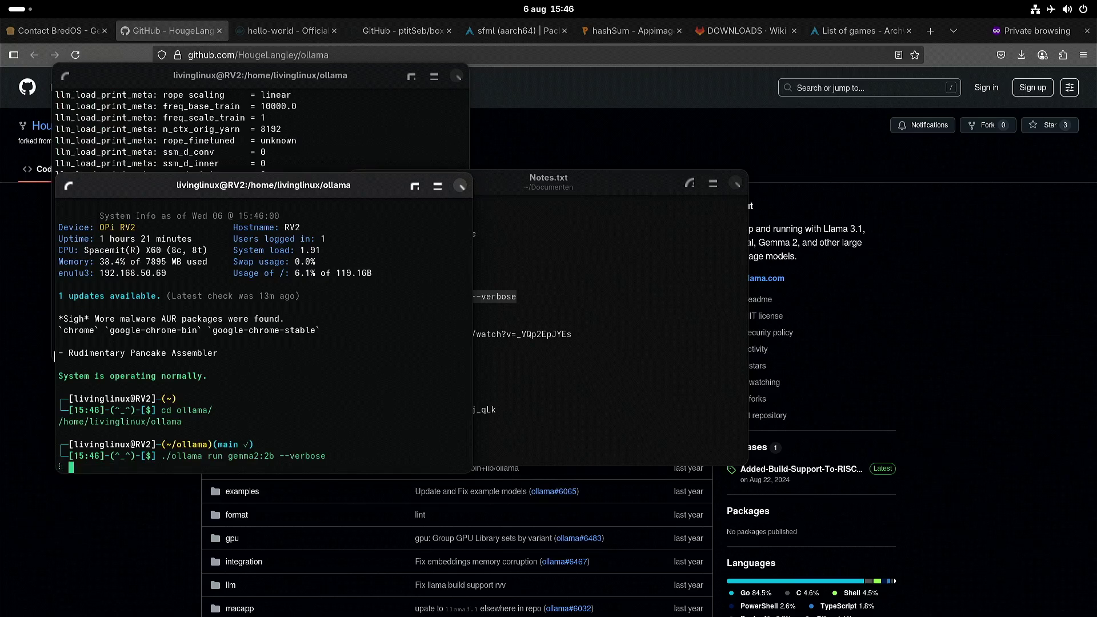
# Bring the system monitor's resource graphs up beside the terminals and check processor and memory use while the model loads.
pyautogui.press('super')
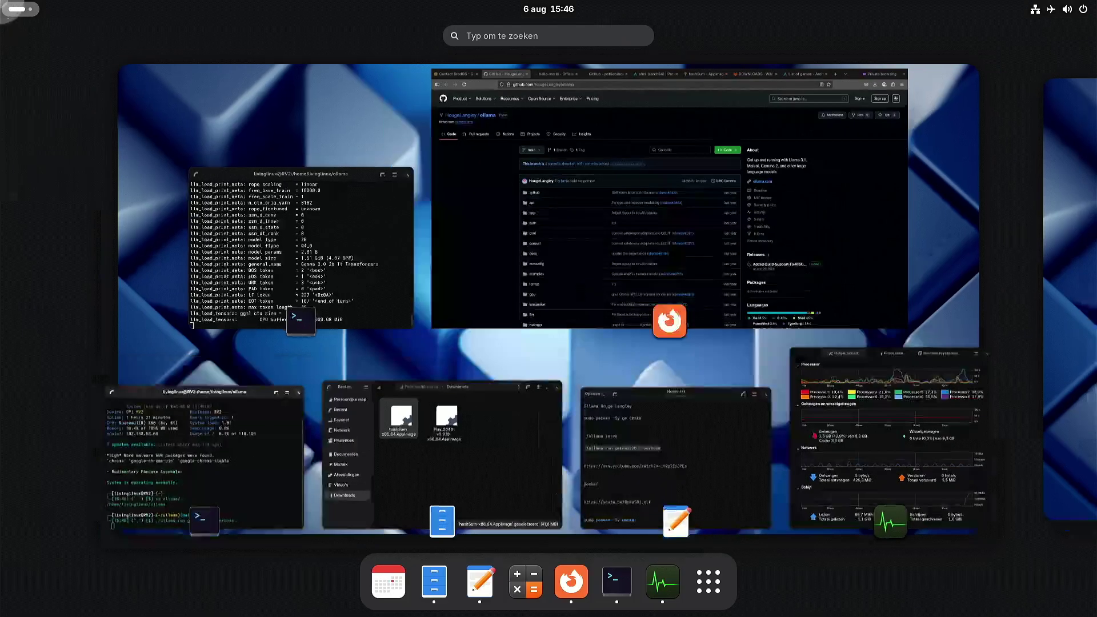
pyautogui.press('super')
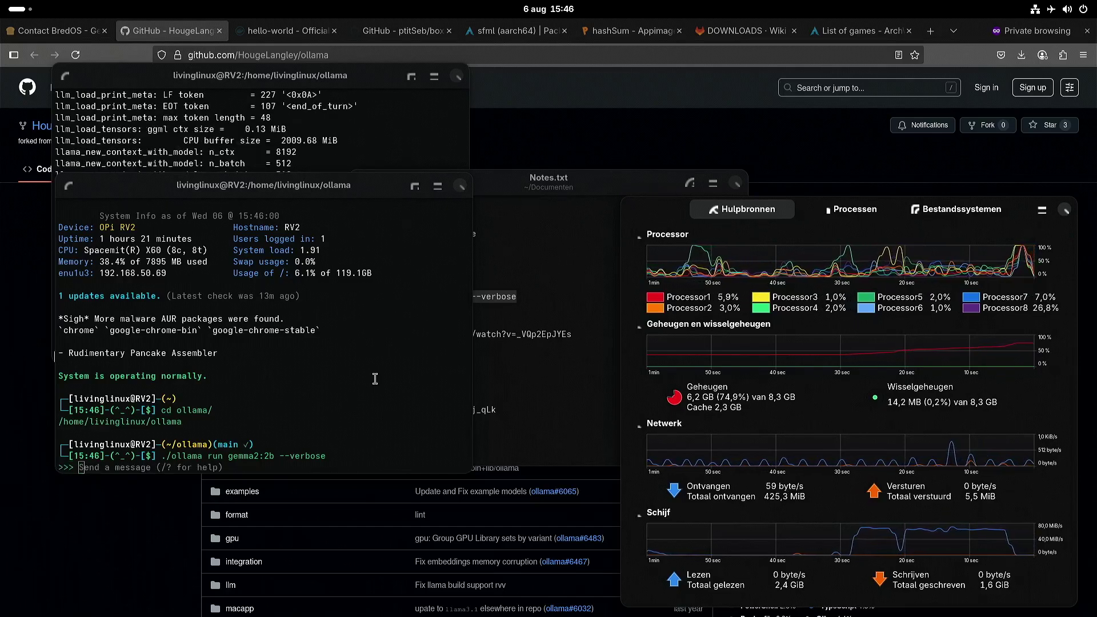
pyautogui.press('space')
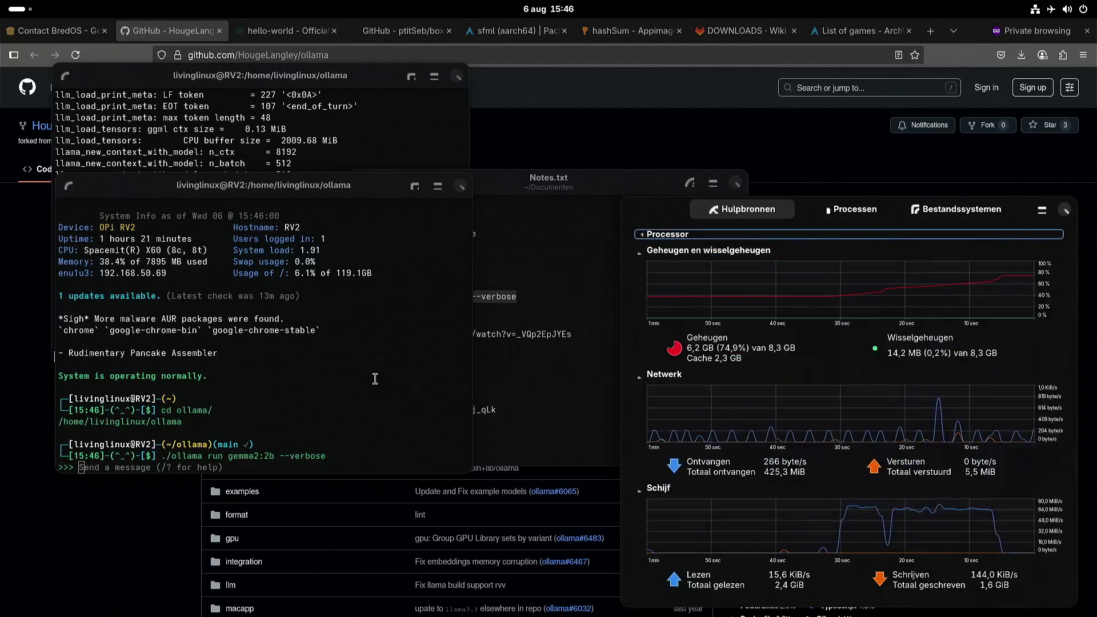
pyautogui.press('space')
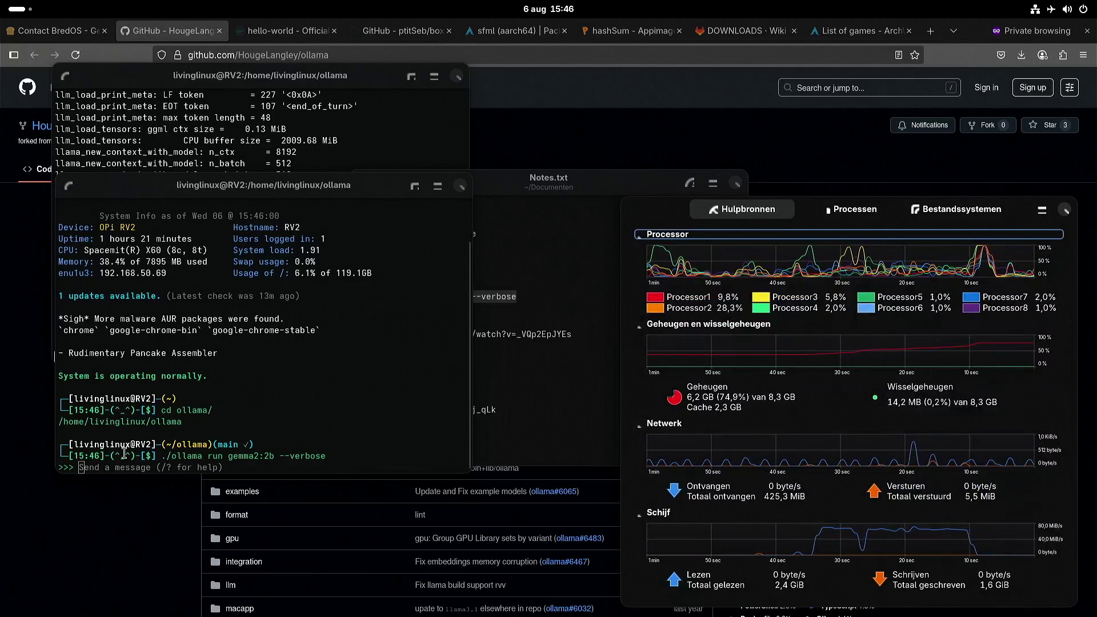
# Ask the gemma2:2b model "What is the highest mountain on Earth?" and wait for the full answer with its timing statistics.
pyautogui.click(115, 470)
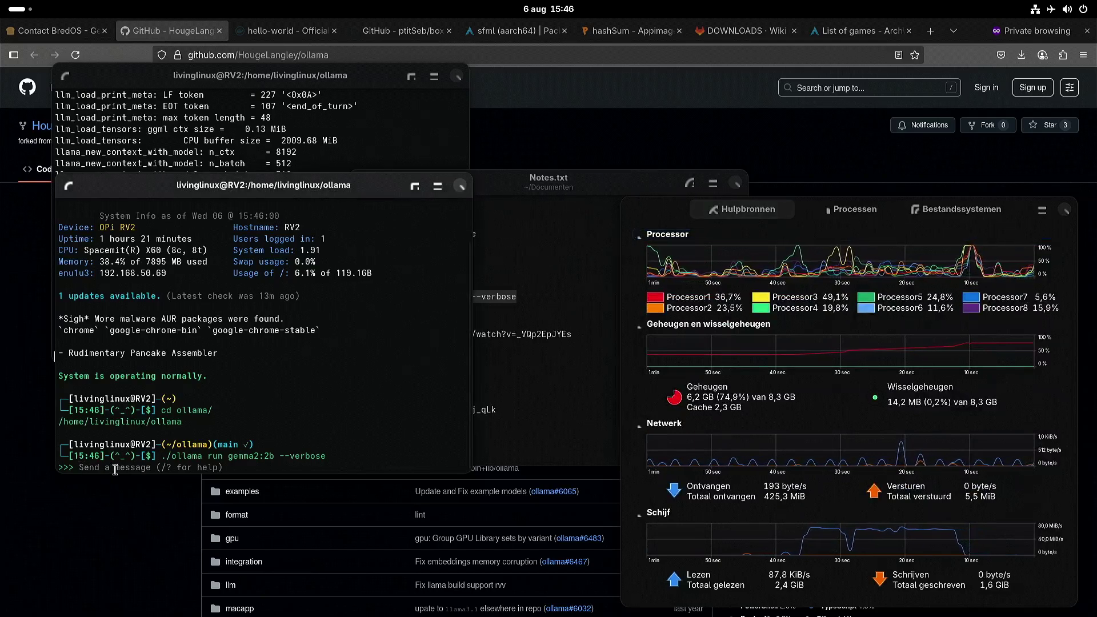
pyautogui.write('What is the ')
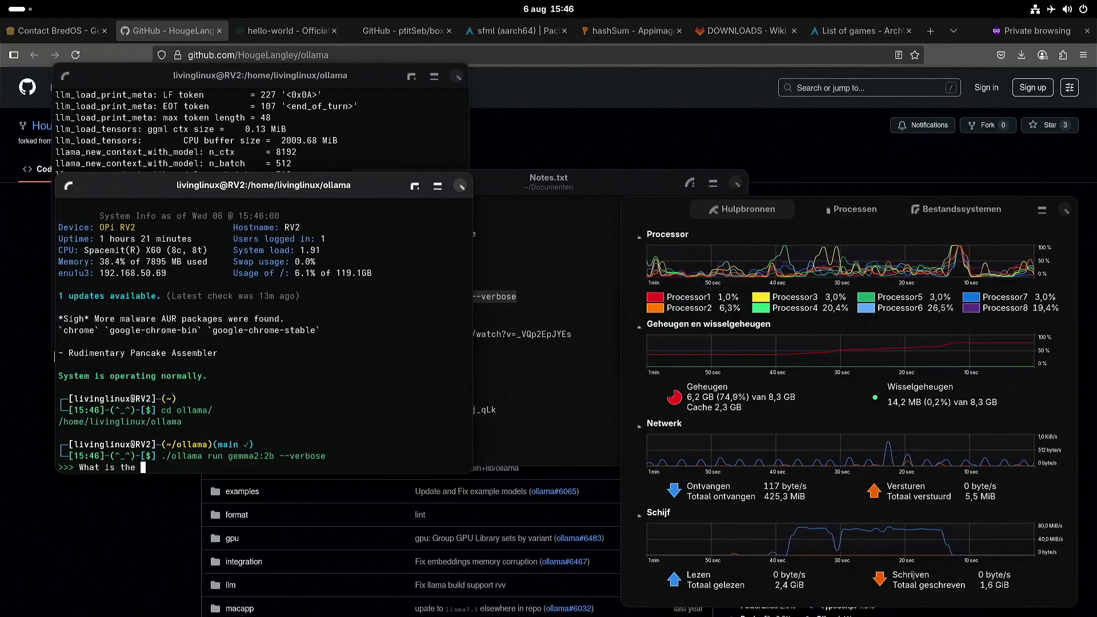
pyautogui.write('highest mou')
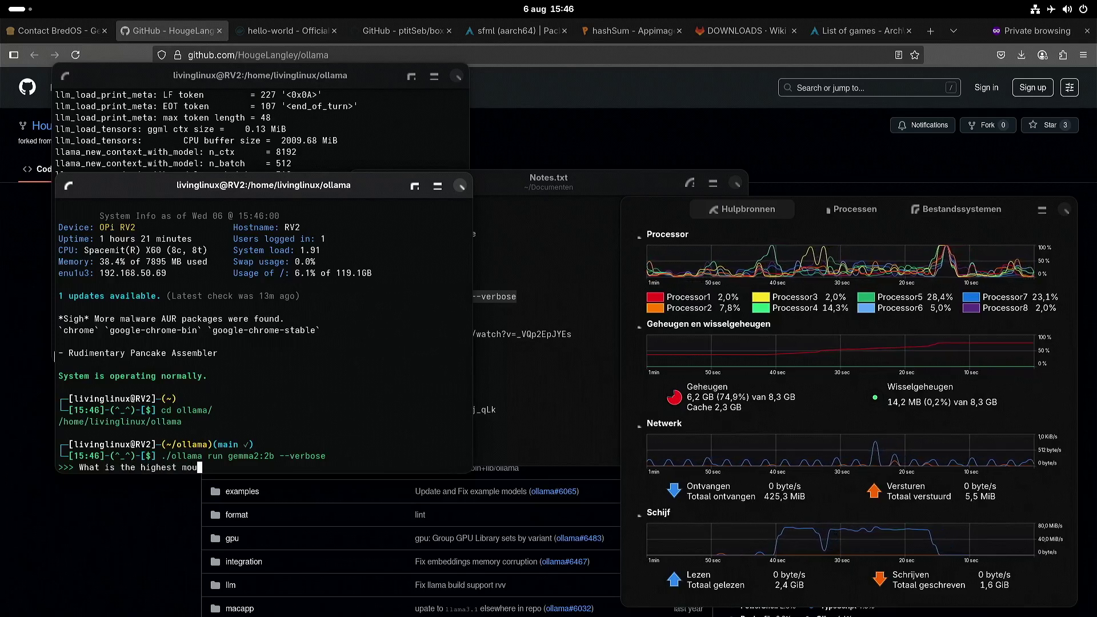
pyautogui.write('ntain on Earth?')
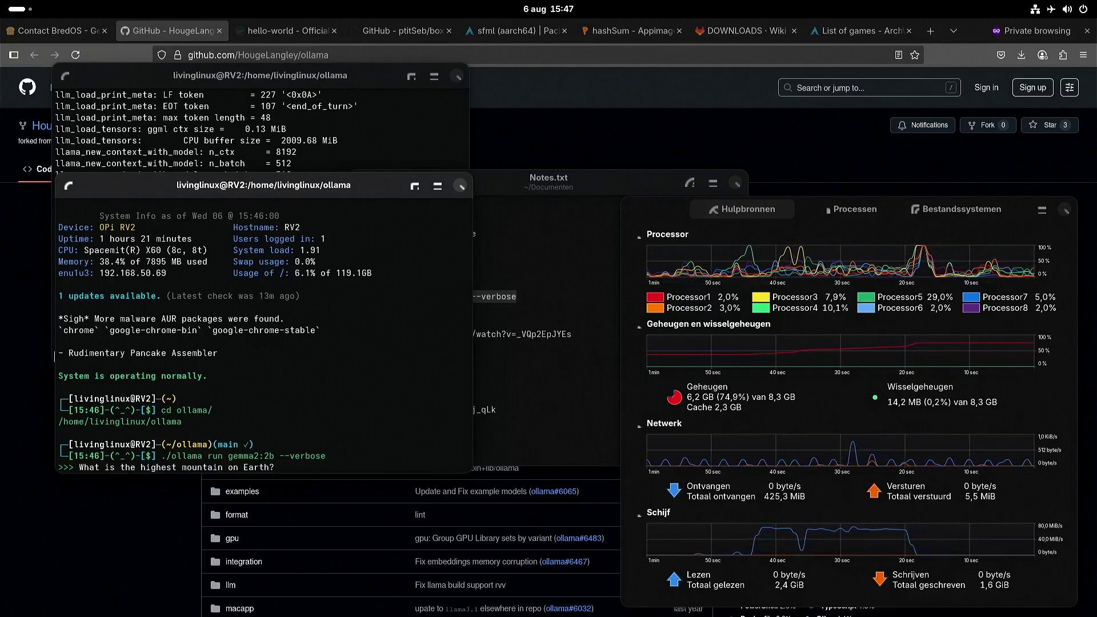
pyautogui.press('Return')
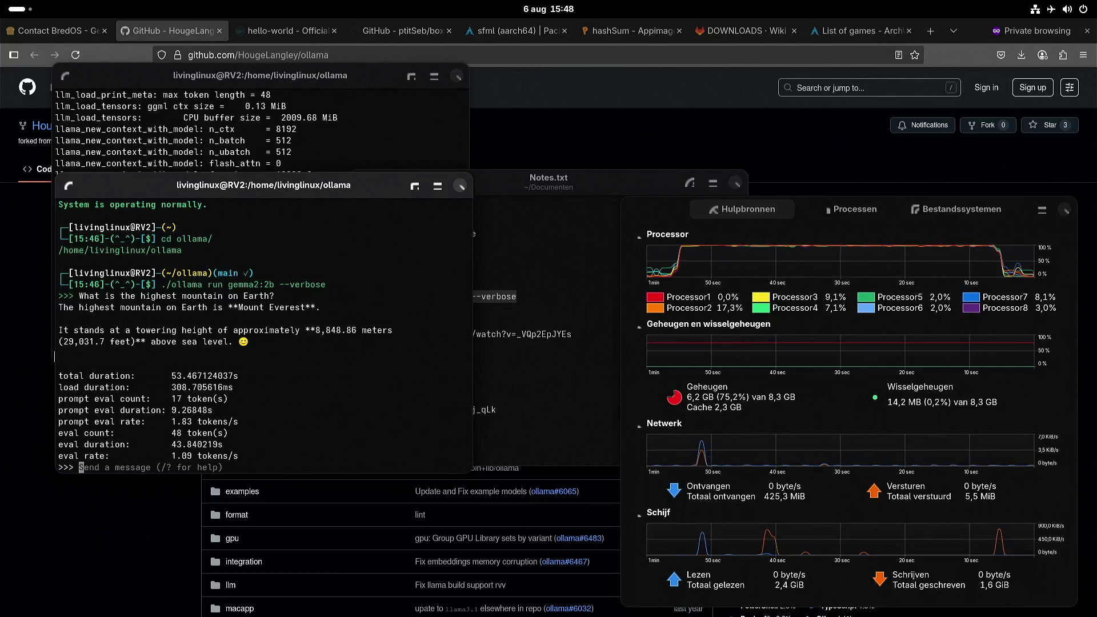
# Leave the gemma2:2b chat with /exit and stop the Ollama server running in the first terminal.
pyautogui.write('/exit')
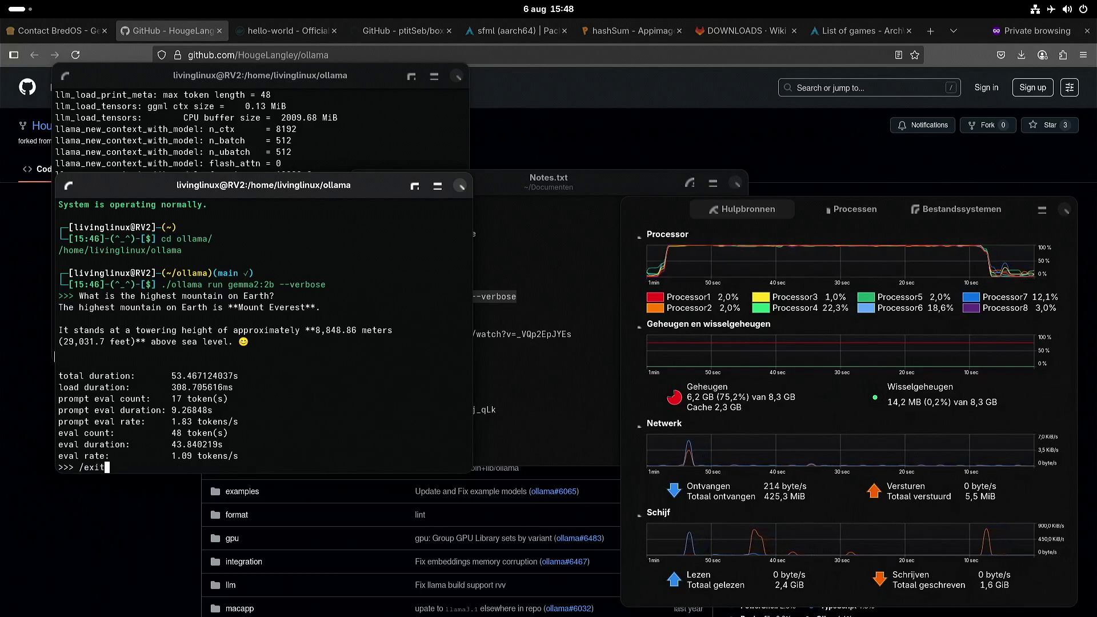
pyautogui.press('Return')
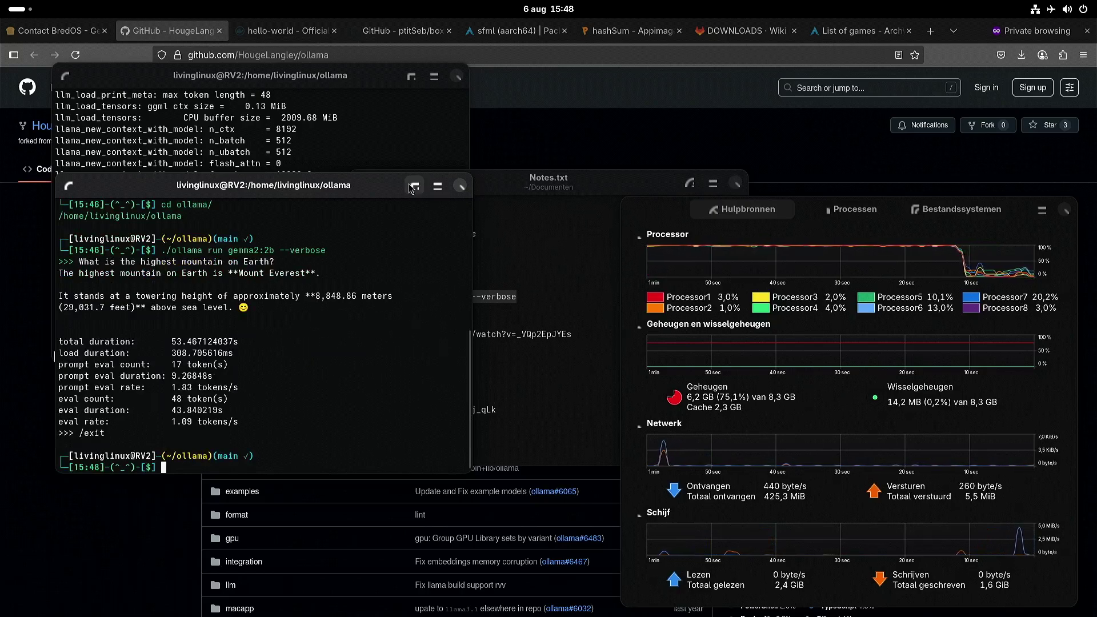
pyautogui.click(307, 167)
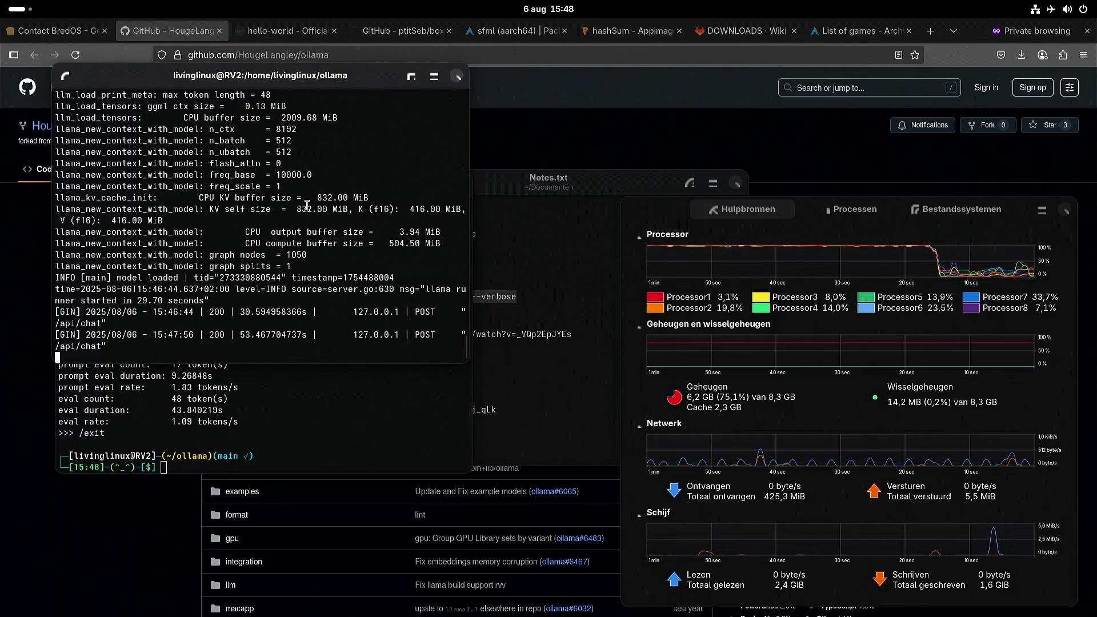
pyautogui.hotkey('ctrl', 'c')
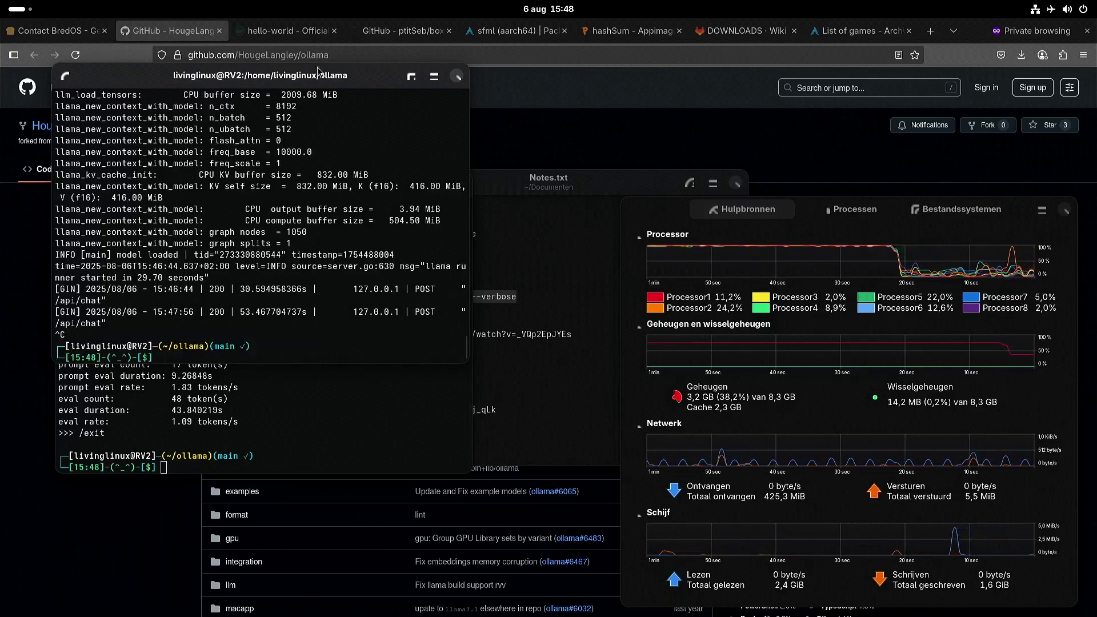
# Return to the browser and view the Docker Hub page of the hello-world official image.
pyautogui.click(292, 29)
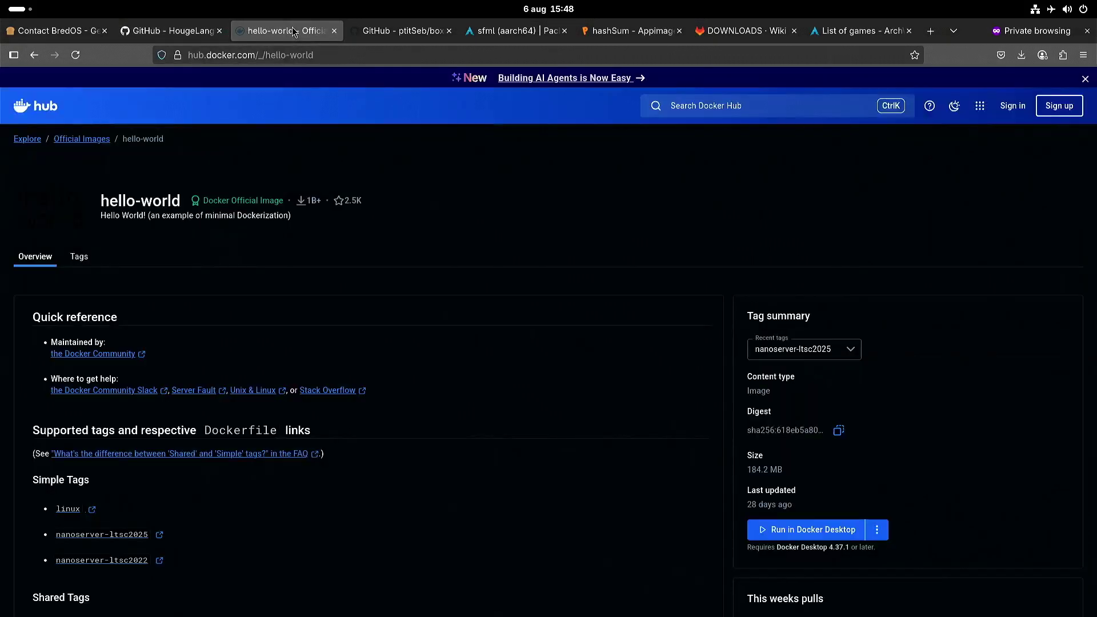